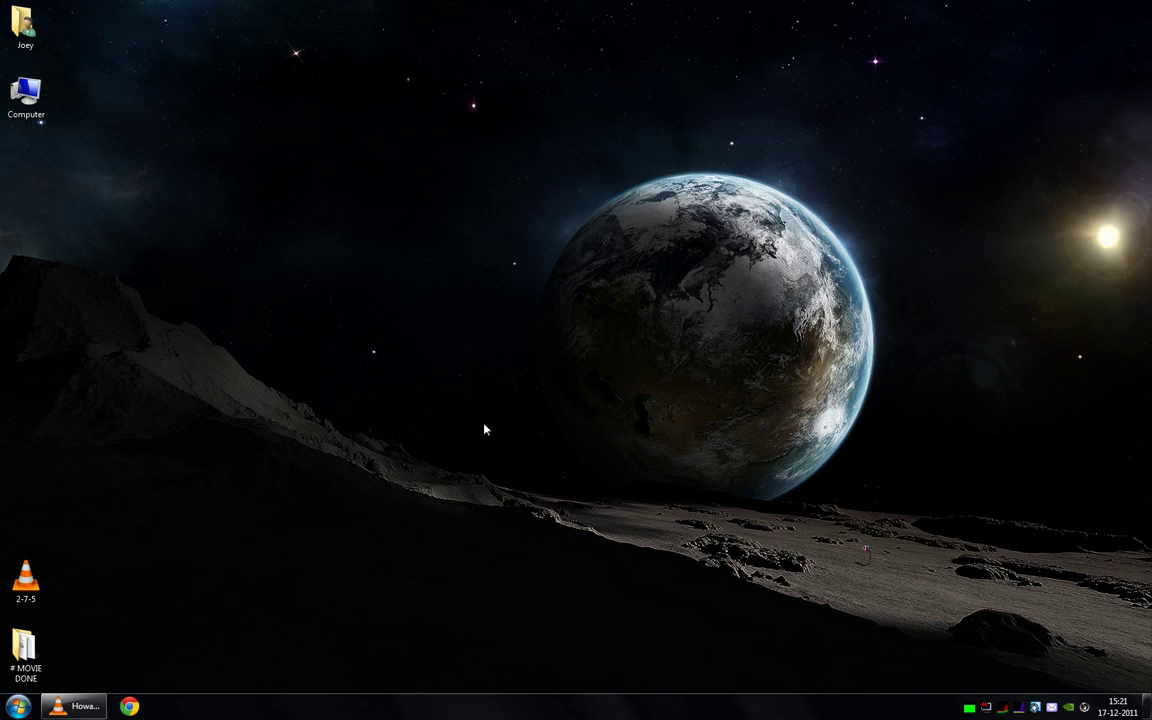
pyautogui.rightClick(520, 291)
pyautogui.click(584, 332)
pyautogui.rightClick(516, 262)
pyautogui.click(599, 296)
# - Start the task manager to open the Process Hacker window
pyautogui.rightClick(628, 706)
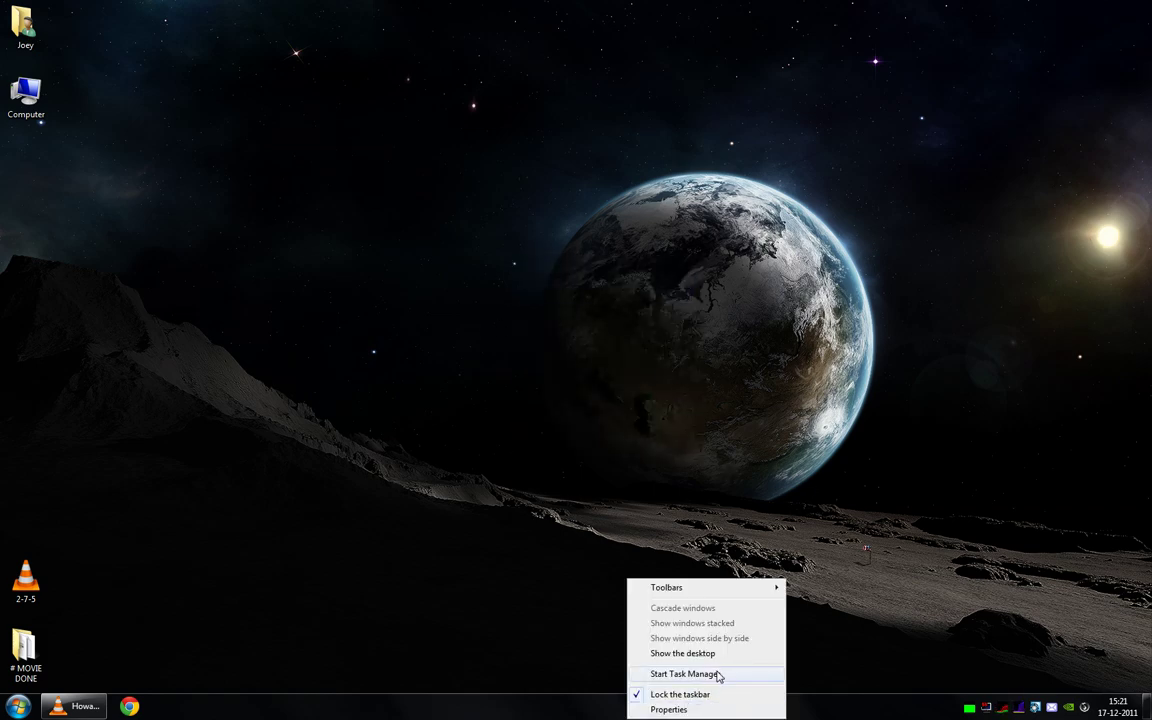
pyautogui.click(717, 675)
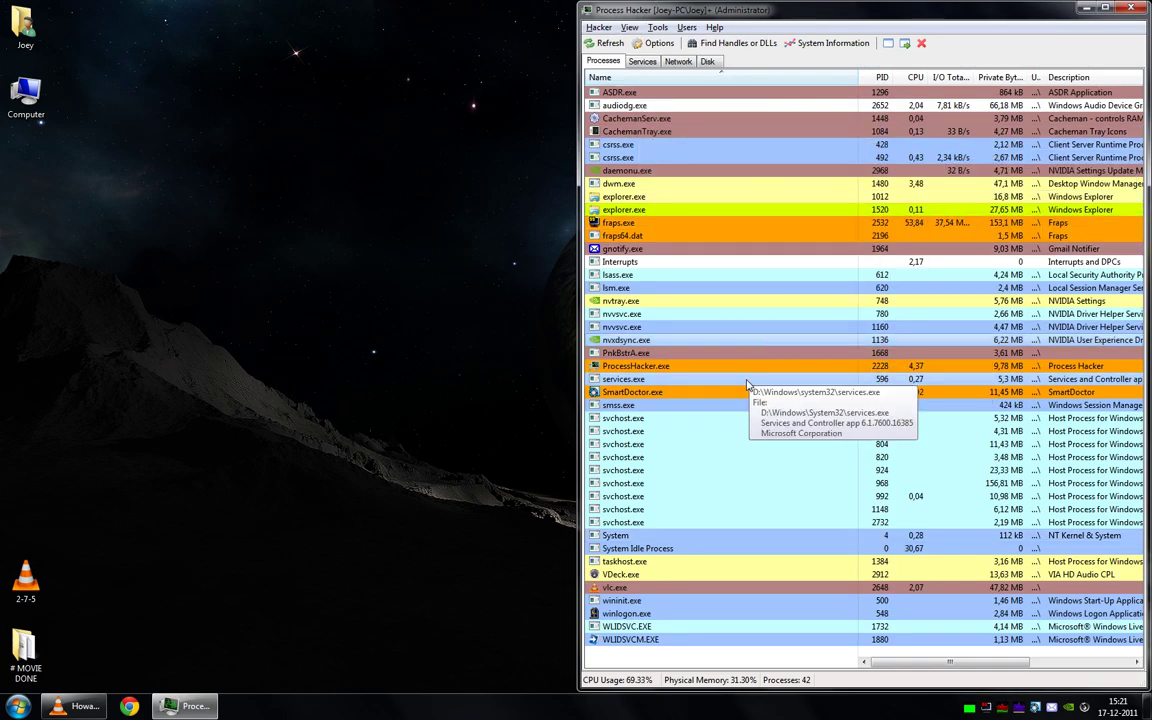
pyautogui.rightClick(726, 710)
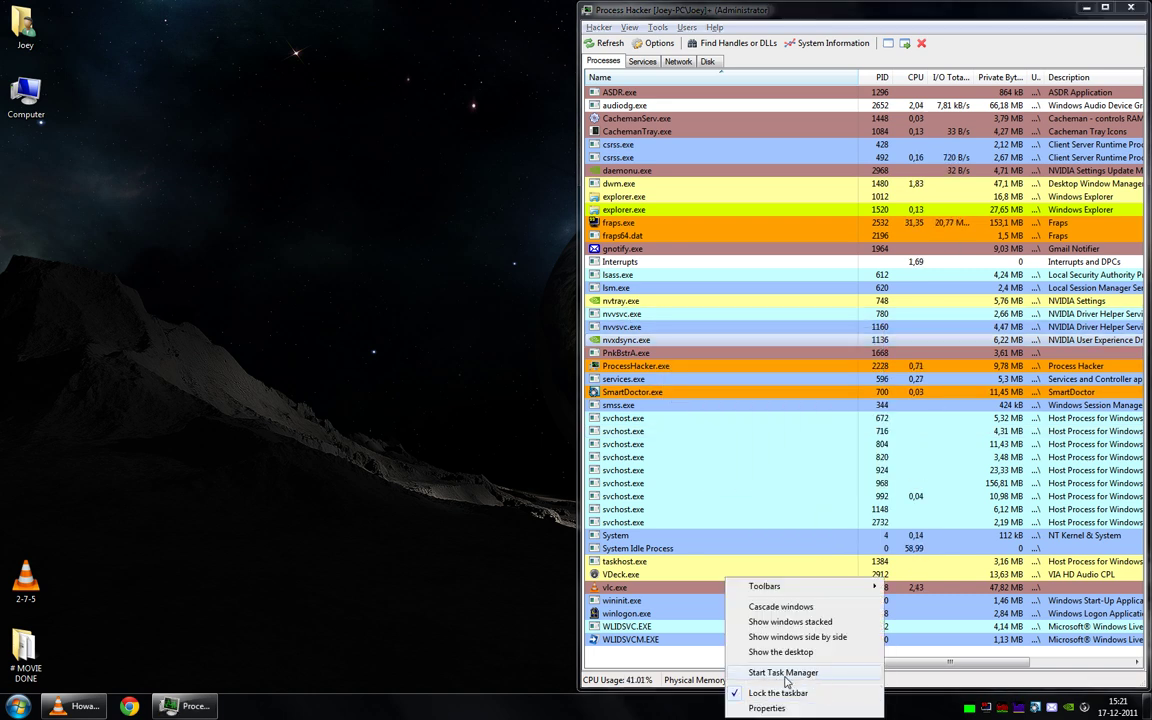
pyautogui.click(716, 457)
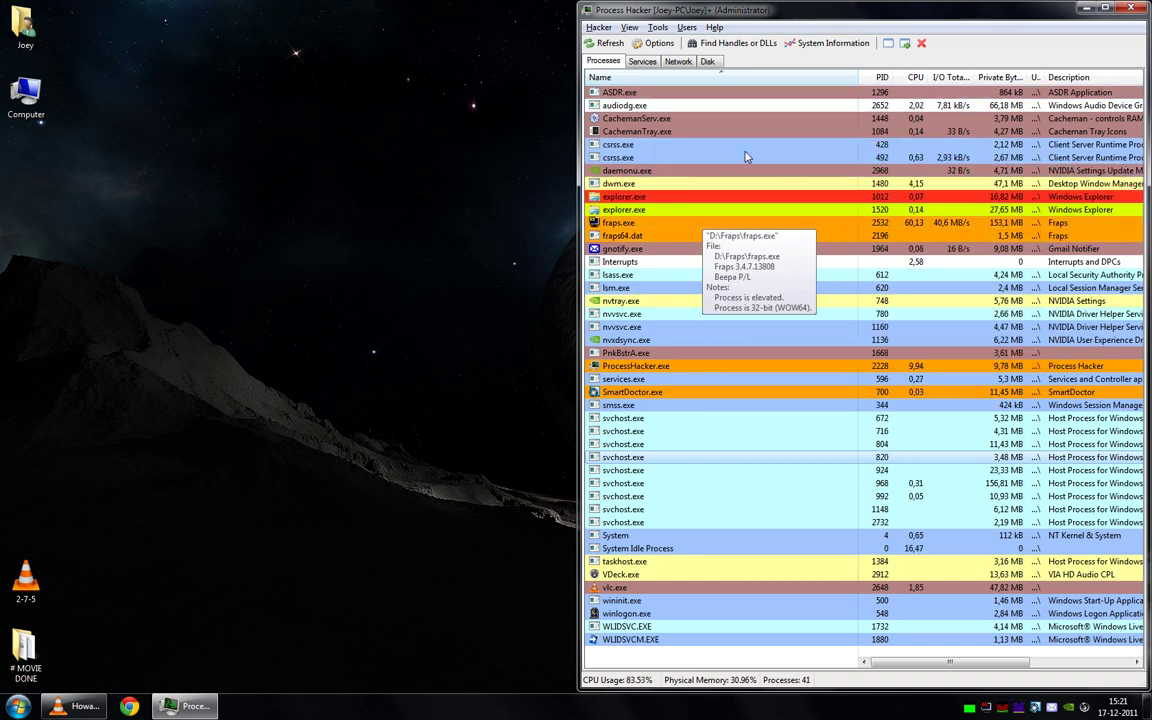
# - Look through the Services, Network and Disk lists and return to the process list
pyautogui.click(641, 62)
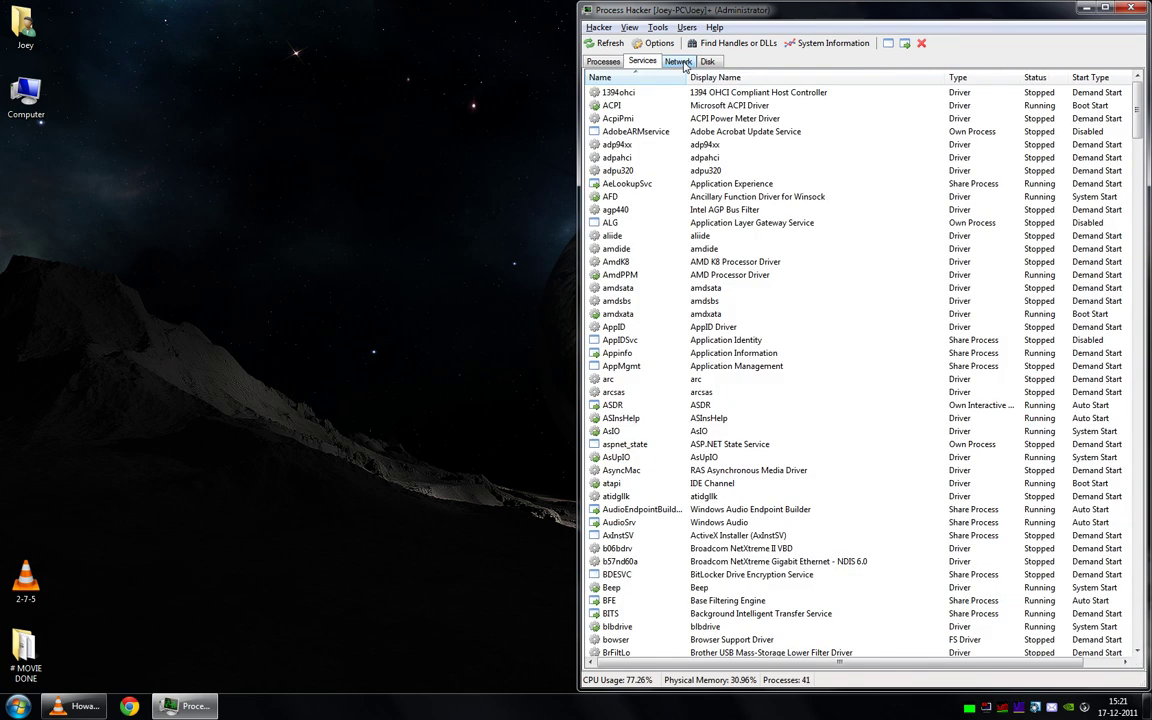
pyautogui.click(681, 63)
pyautogui.click(708, 62)
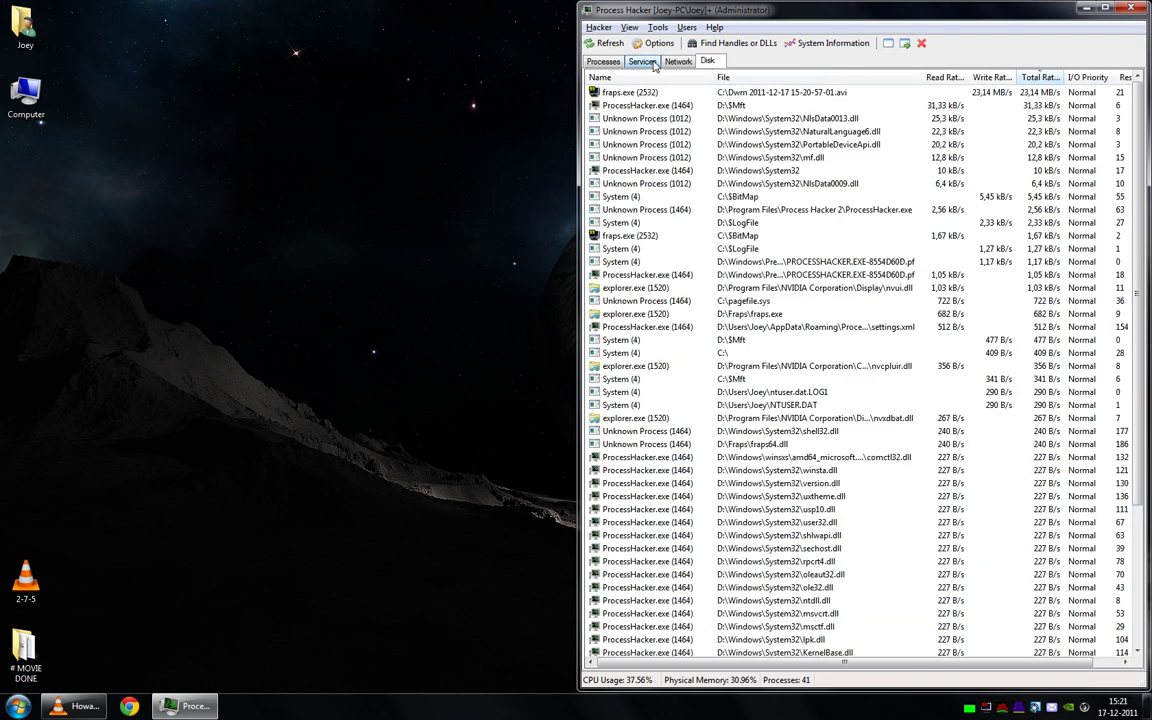
pyautogui.click(642, 62)
pyautogui.click(603, 61)
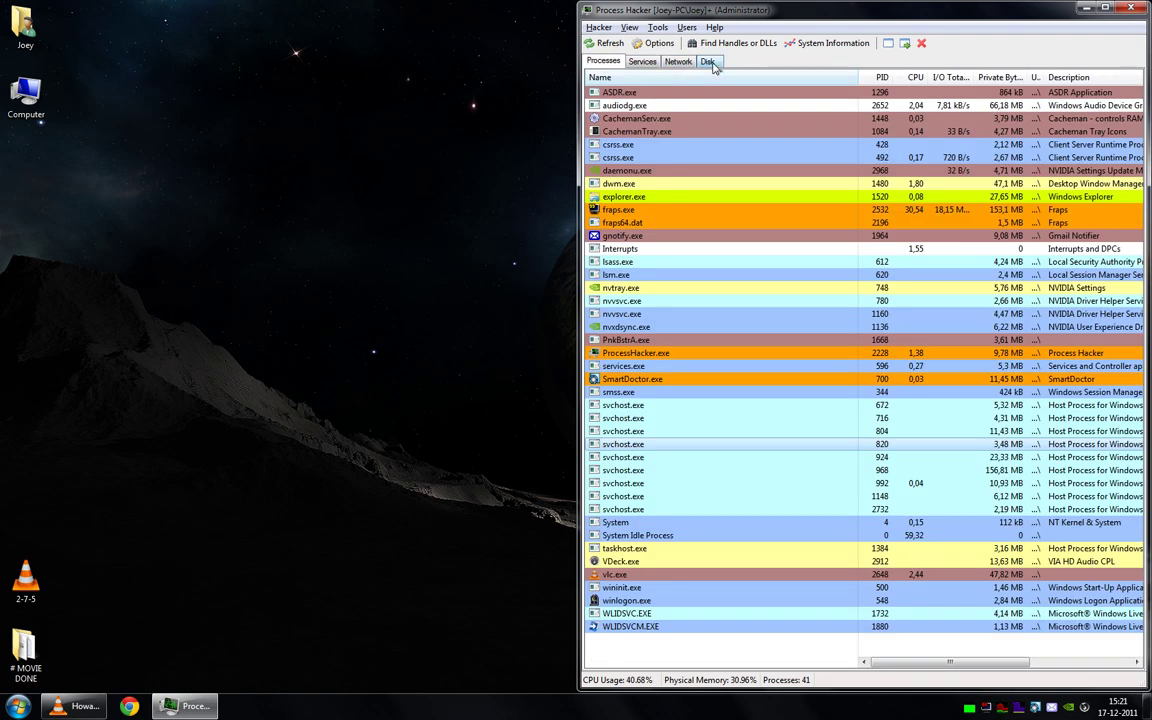
pyautogui.click(642, 62)
pyautogui.click(708, 62)
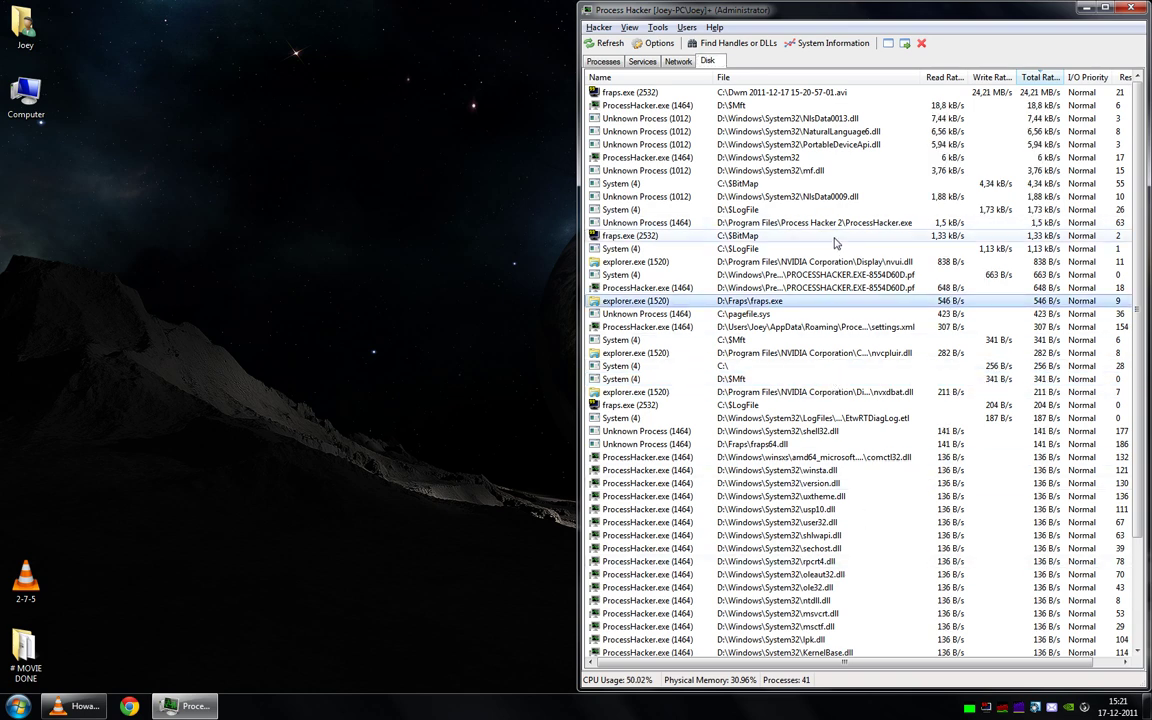
pyautogui.click(828, 405)
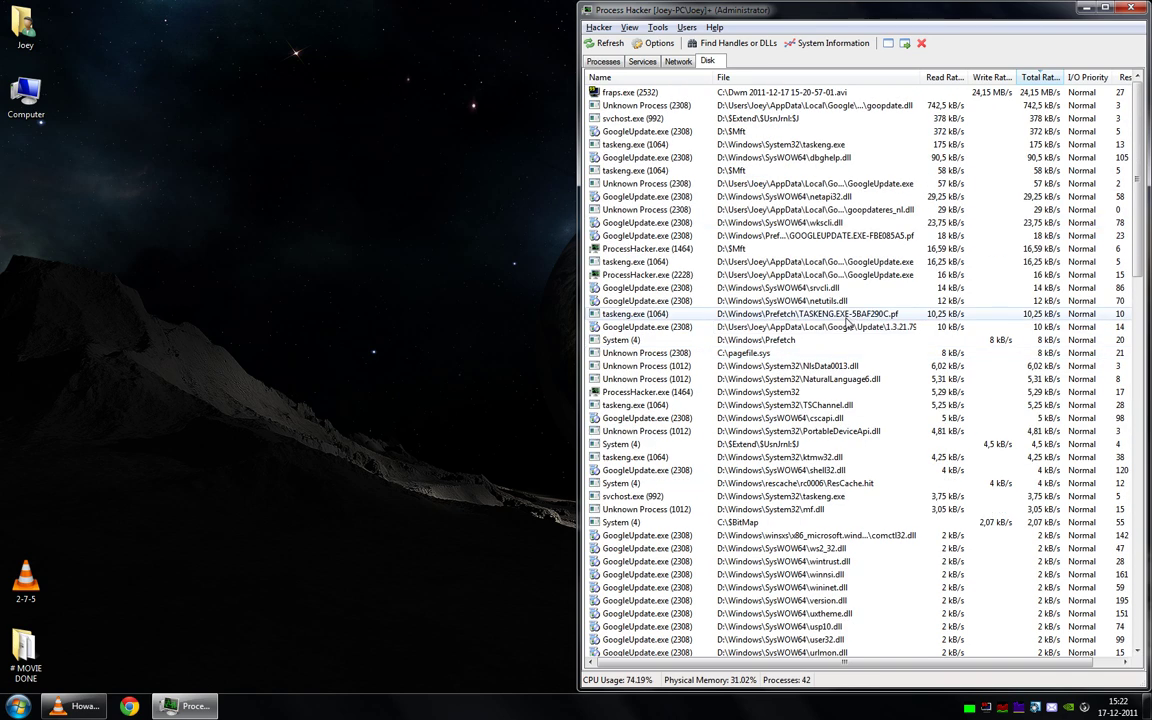
pyautogui.click(603, 61)
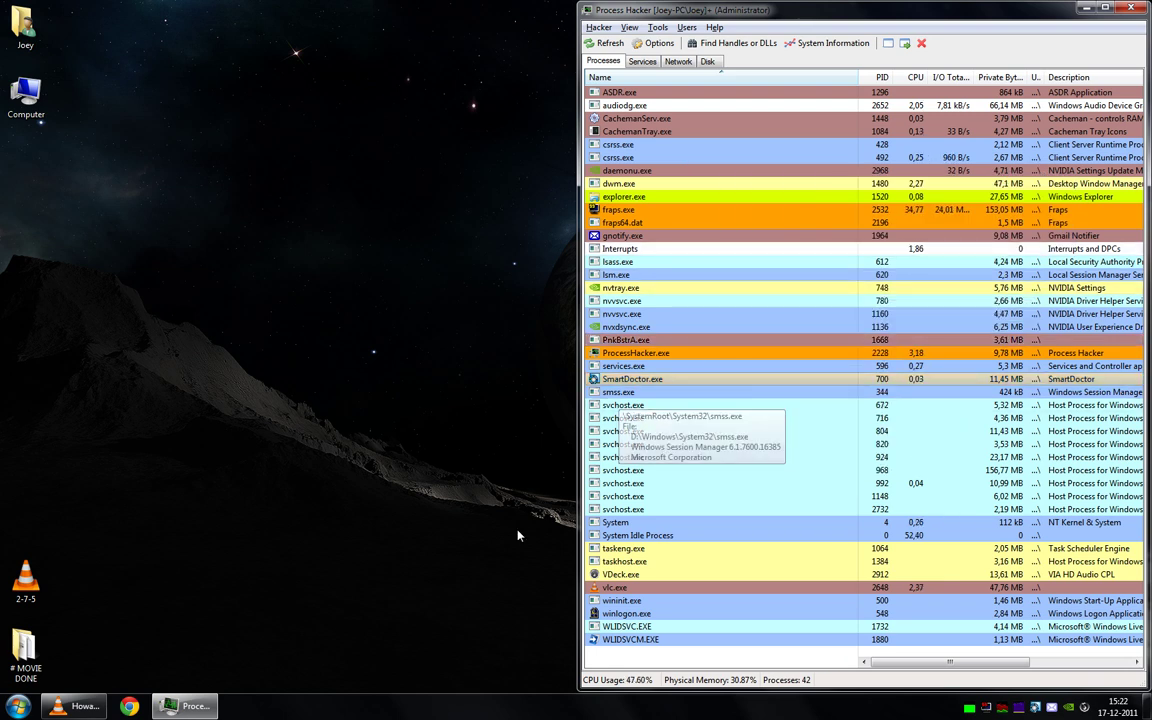
# - Set the CPU priority of the fraps.exe process to High
pyautogui.press('super')
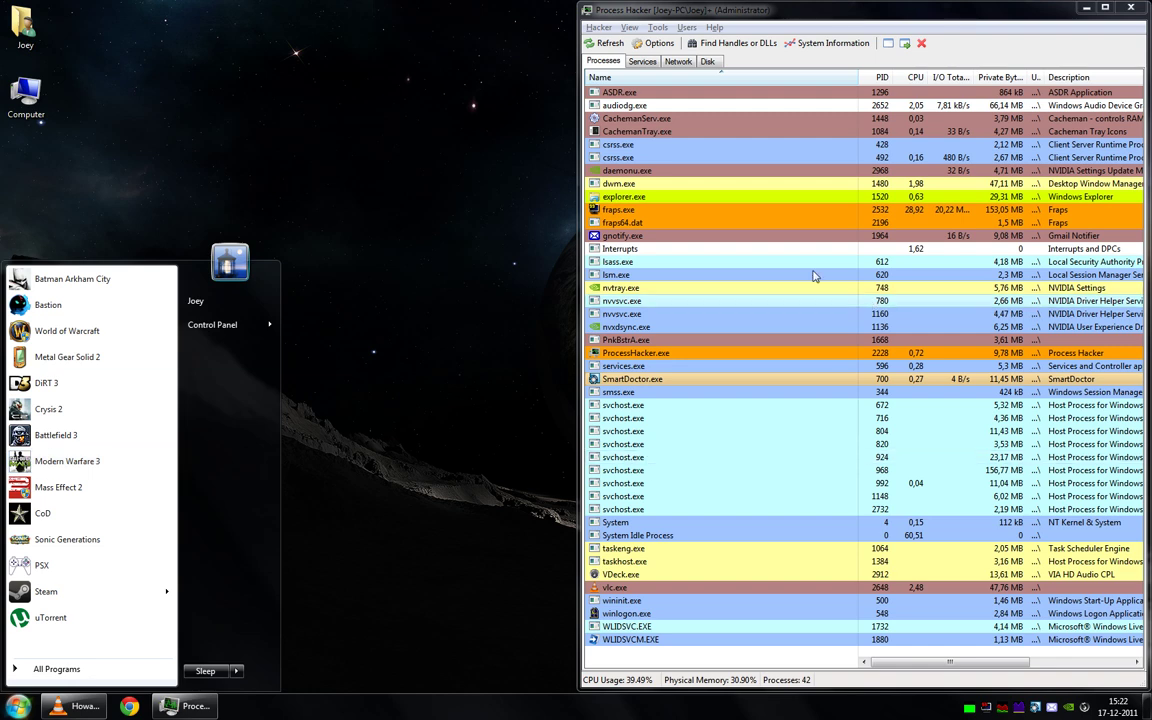
pyautogui.click(732, 169)
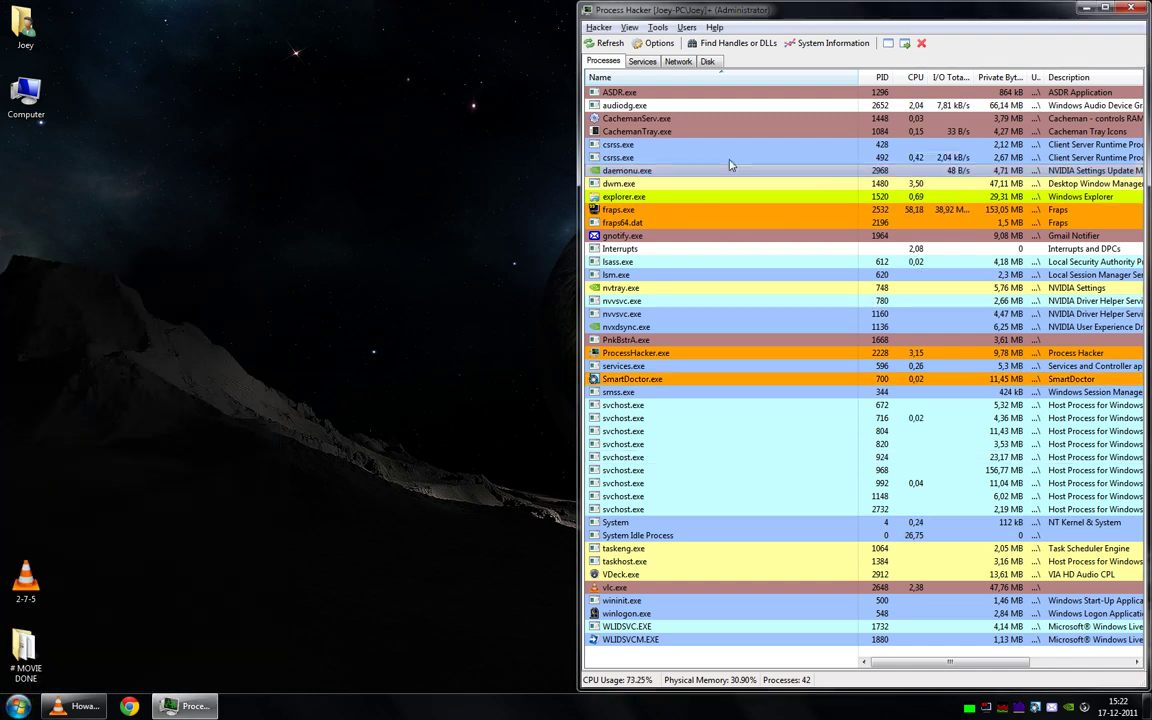
pyautogui.rightClick(679, 211)
pyautogui.moveTo(785, 397)
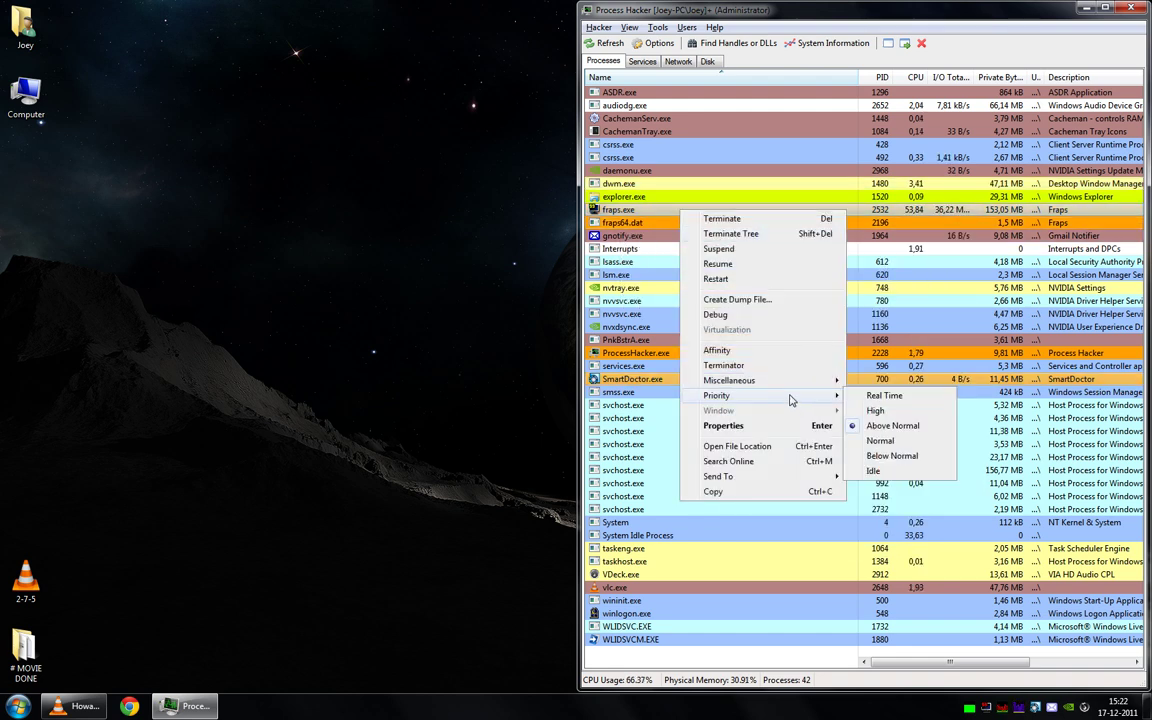
pyautogui.click(914, 421)
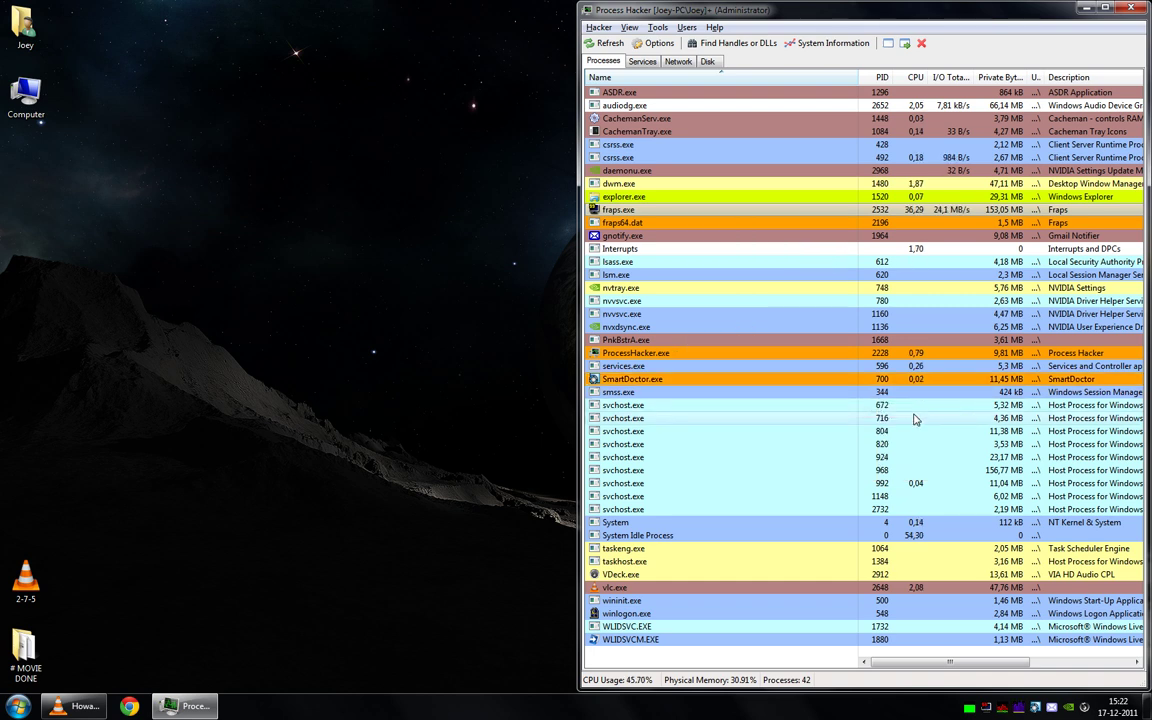
# - Set the I/O priority of the fraps.exe process to High
pyautogui.rightClick(700, 212)
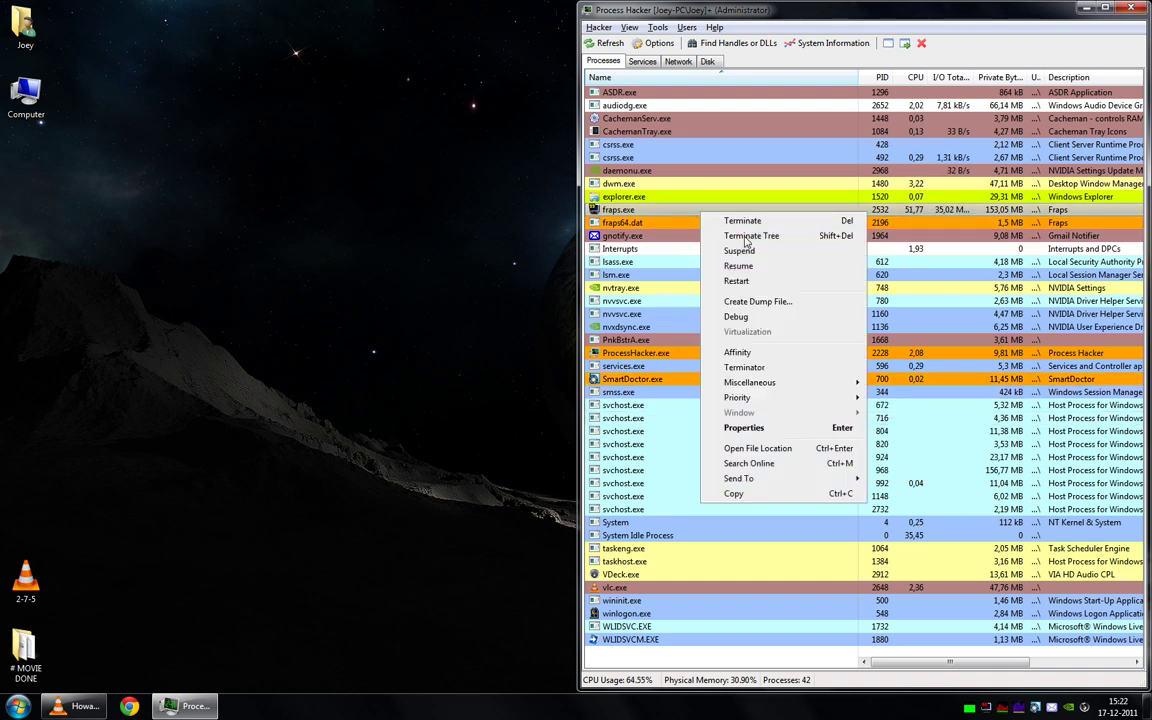
pyautogui.moveTo(791, 398)
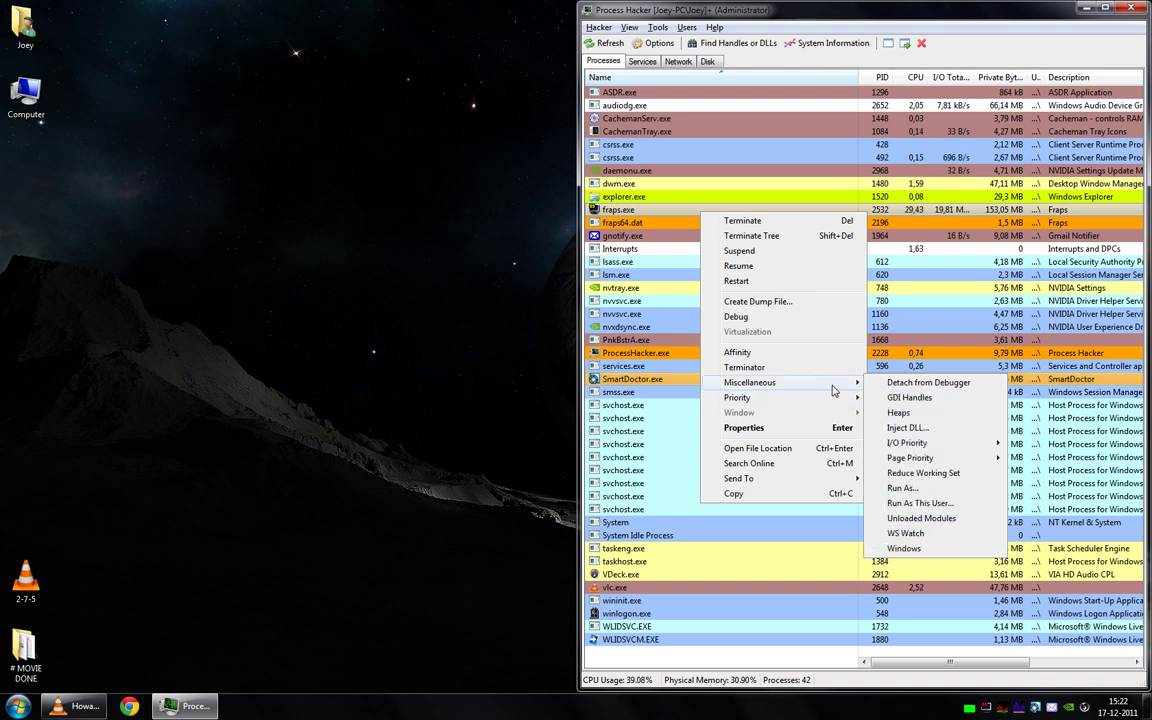
pyautogui.moveTo(963, 446)
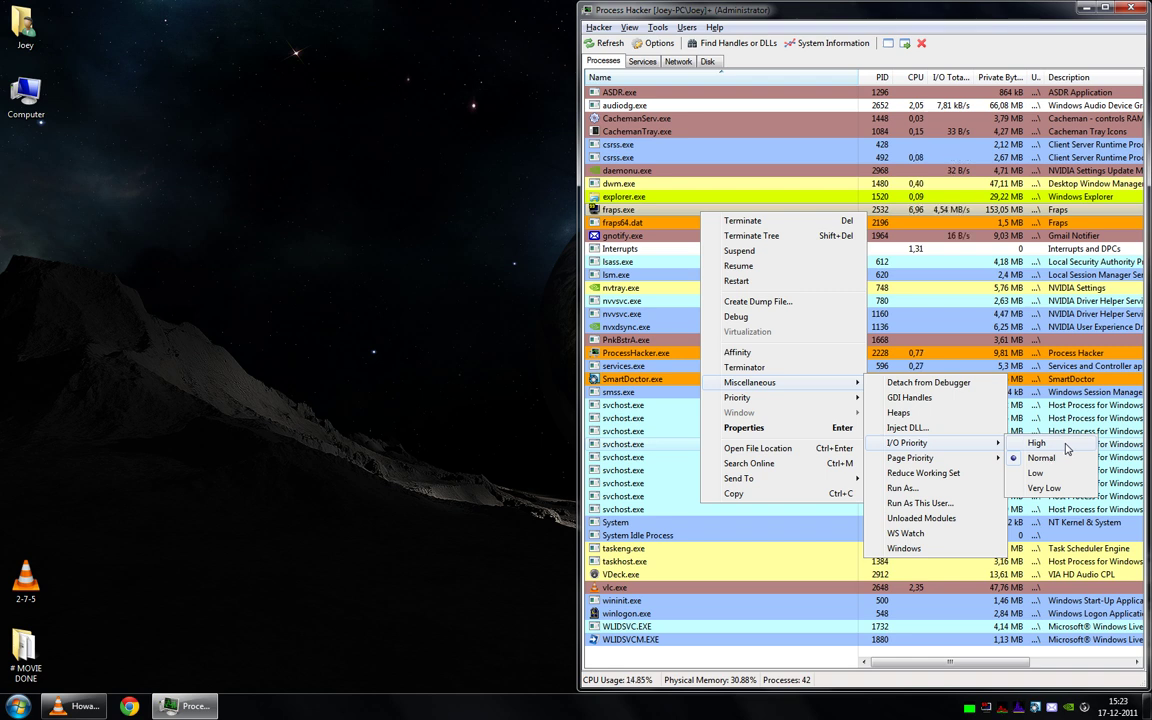
pyautogui.click(1064, 446)
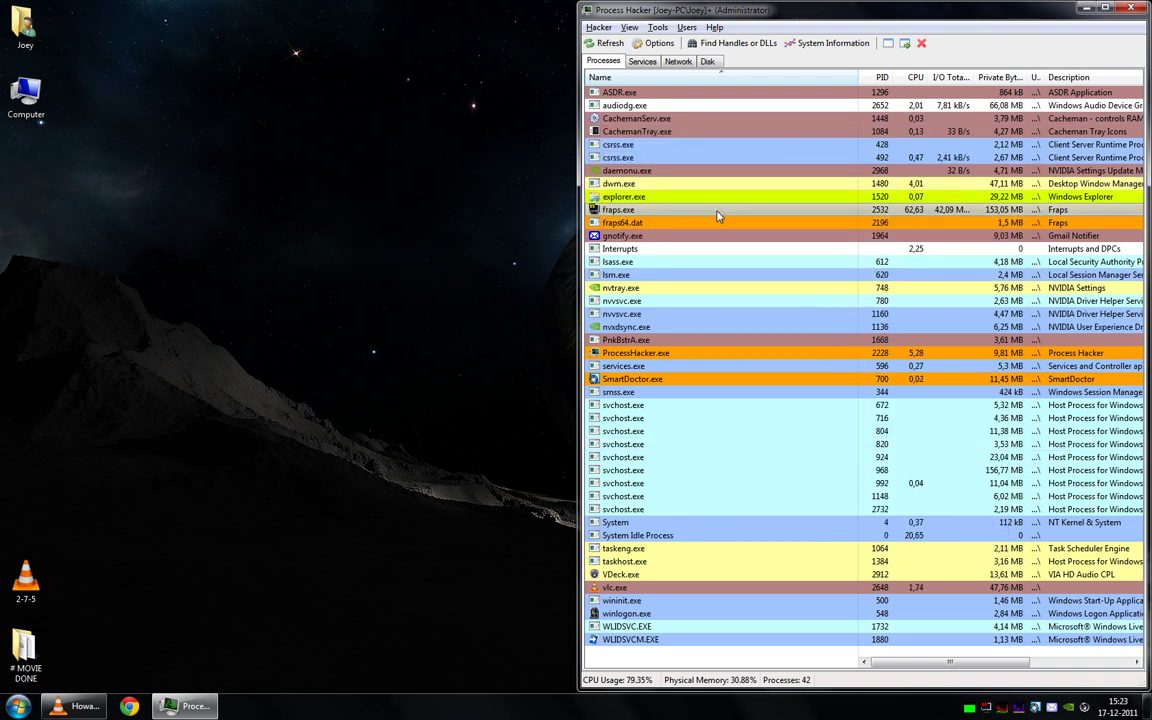
# - Check the CPU priority levels of fraps.exe and choose High again
pyautogui.rightClick(717, 216)
pyautogui.moveTo(838, 388)
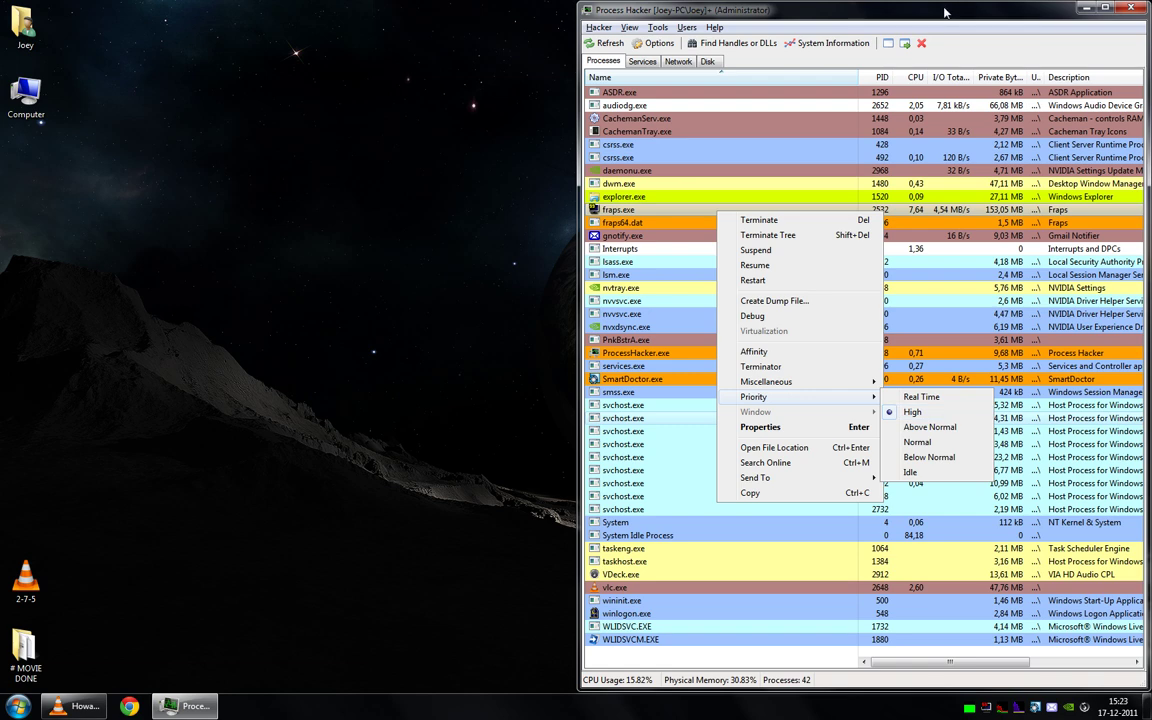
pyautogui.click(948, 416)
pyautogui.press('super')
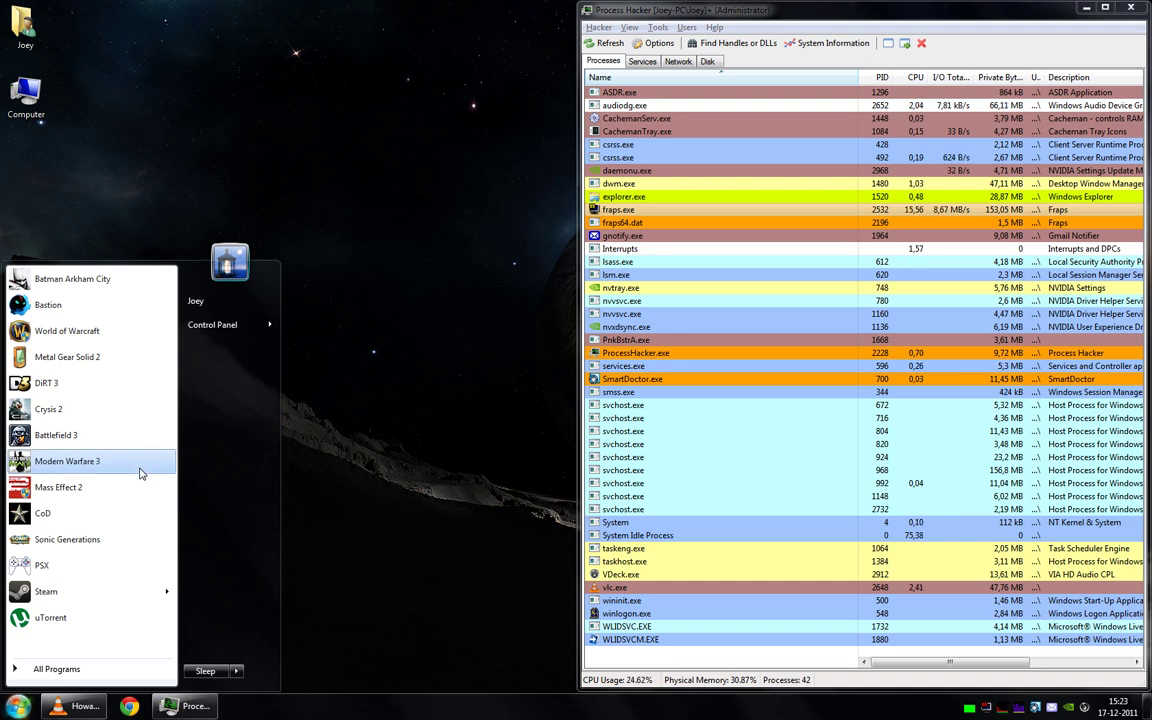
pyautogui.click(713, 242)
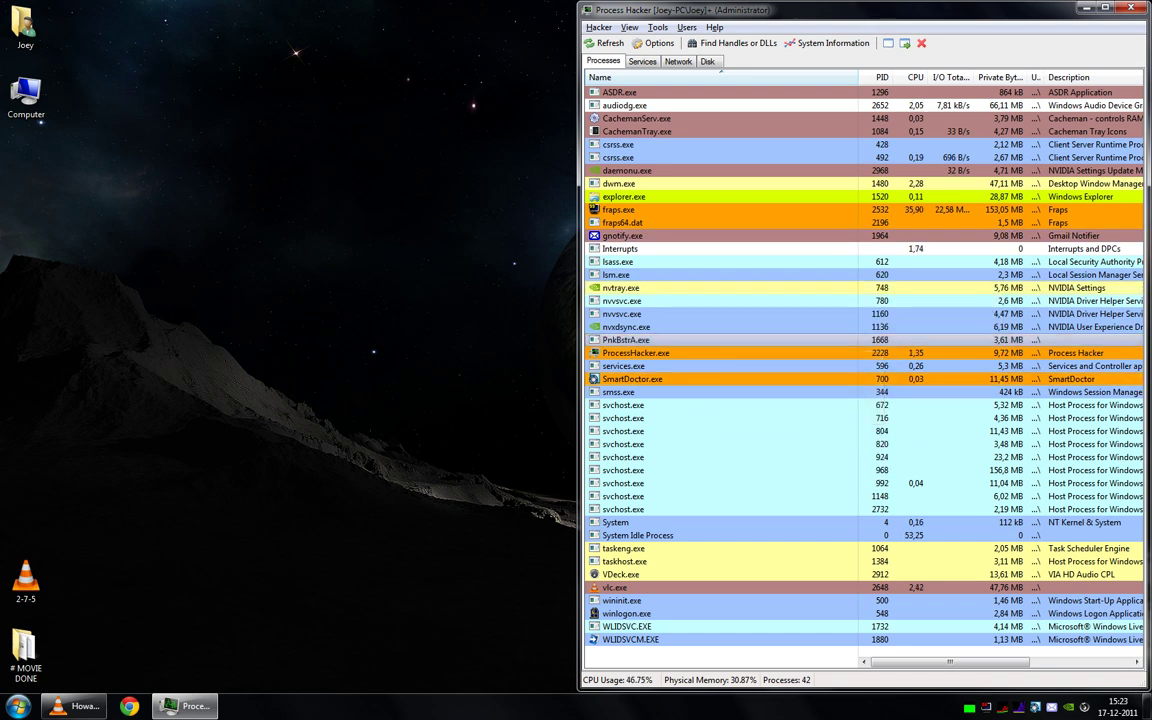
pyautogui.press('super')
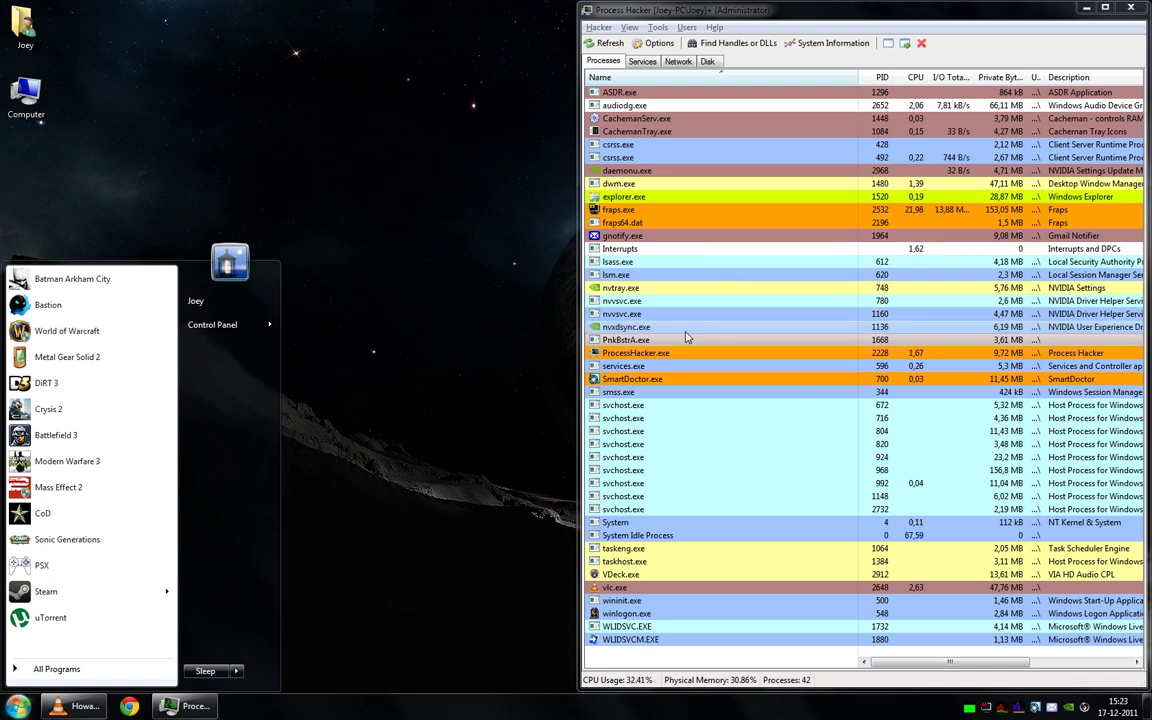
# - Review the CPU priority levels offered for lsm.exe and the priority options of gnotify.exe
pyautogui.click(715, 276)
pyautogui.rightClick(715, 276)
pyautogui.moveTo(820, 462)
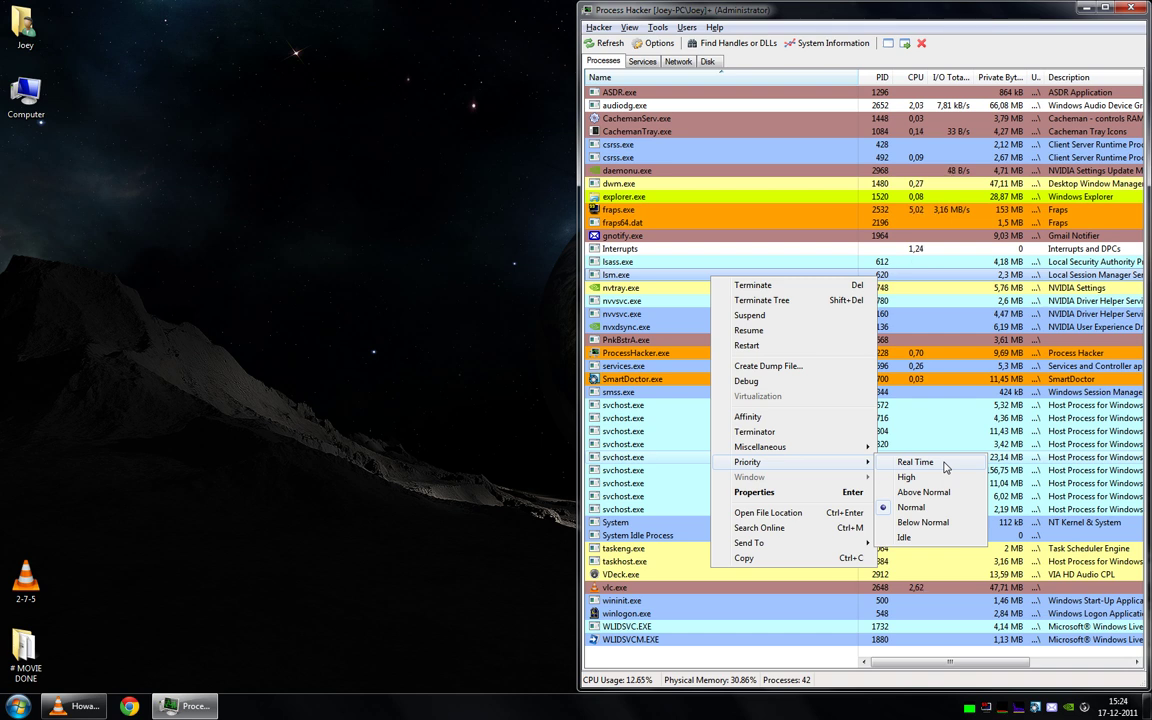
pyautogui.click(684, 247)
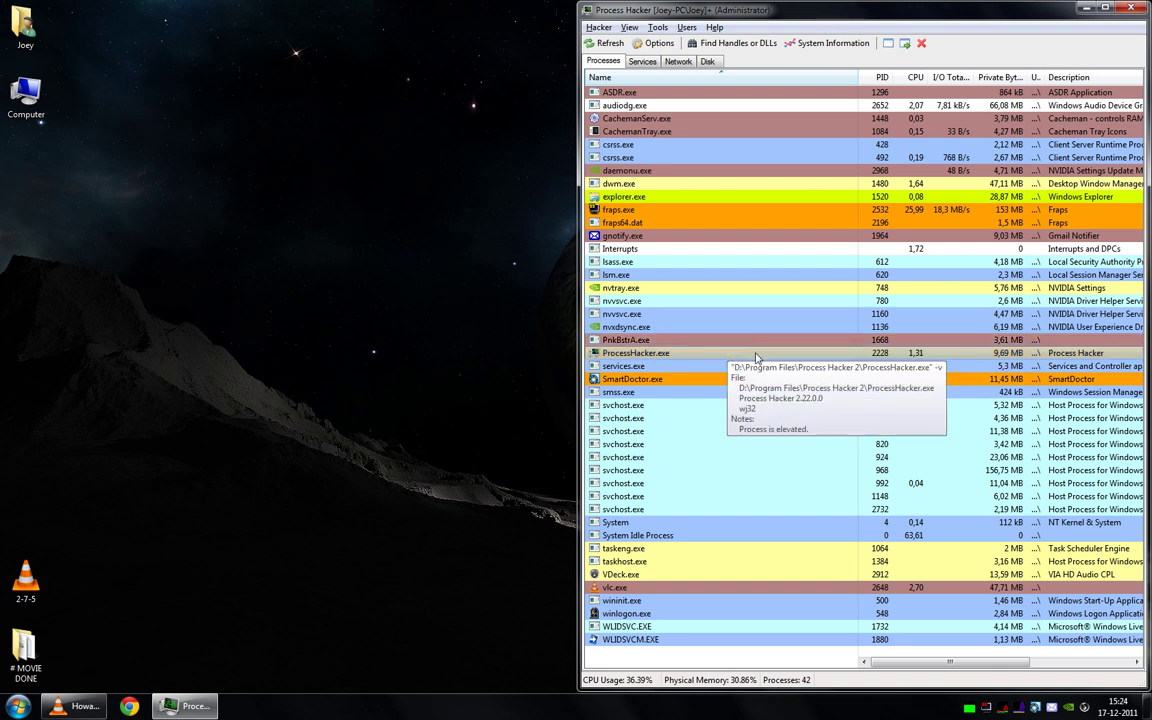
pyautogui.rightClick(722, 236)
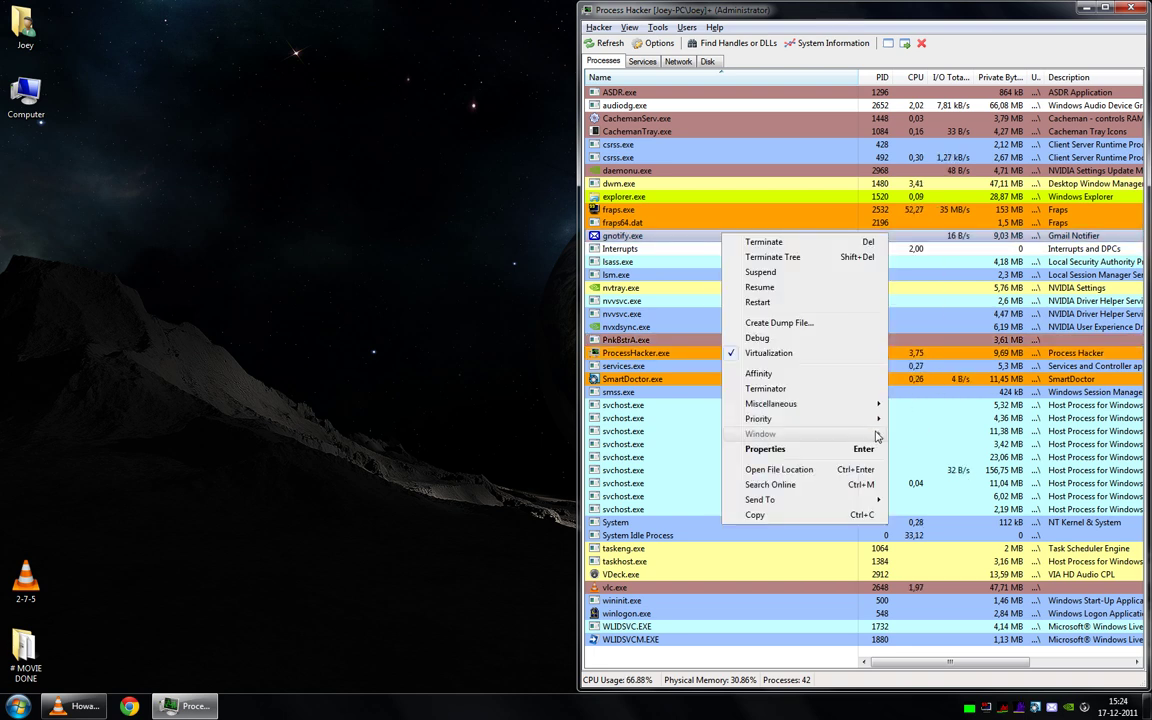
pyautogui.moveTo(850, 419)
pyautogui.click(666, 306)
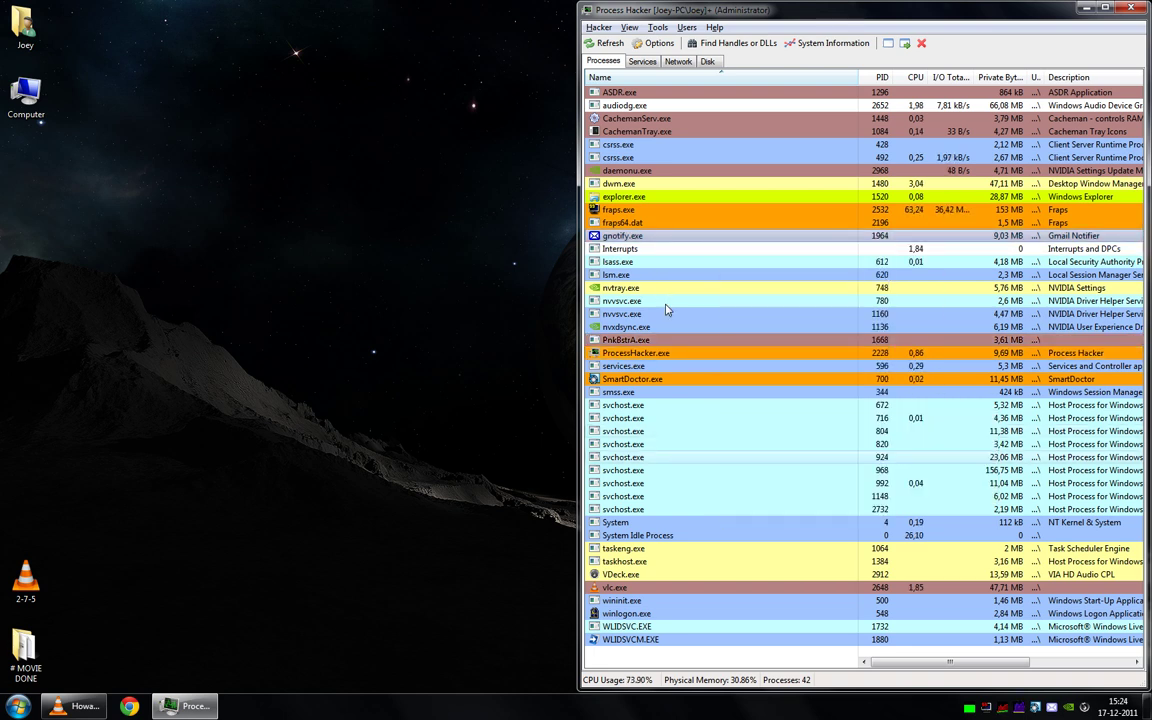
pyautogui.click(705, 287)
pyautogui.press('super')
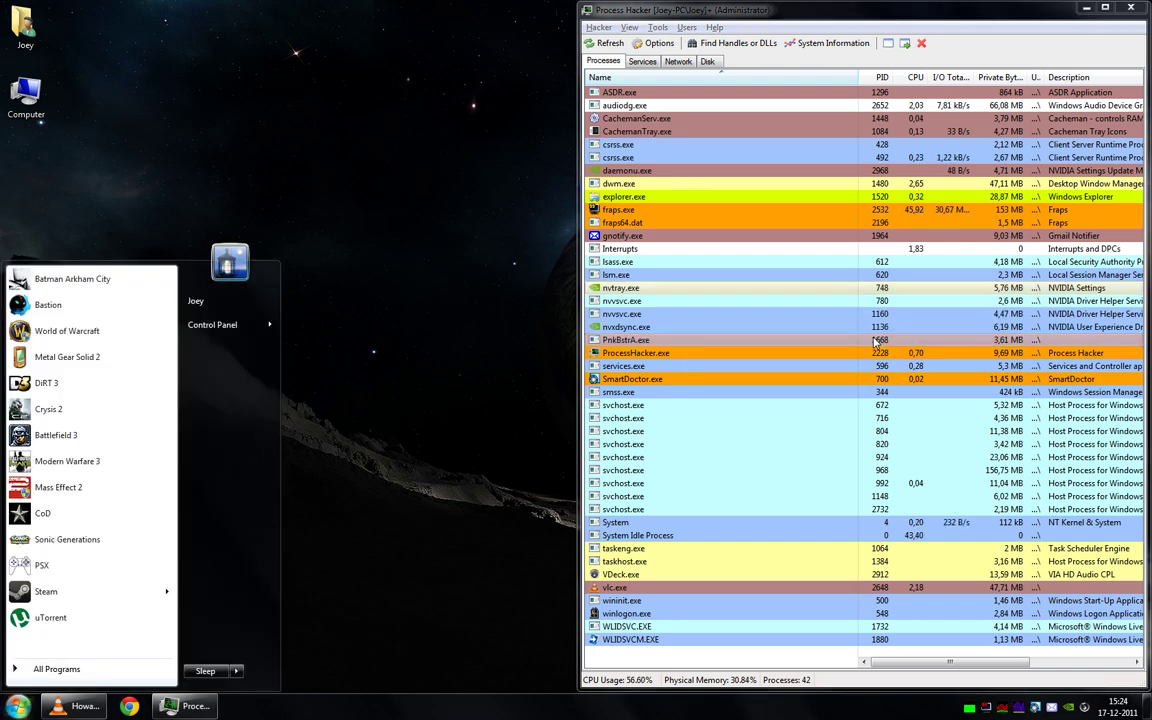
pyautogui.click(752, 349)
# - Set the I/O priority of the nvxdsync.exe process to High
pyautogui.rightClick(728, 329)
pyautogui.press('Escape')
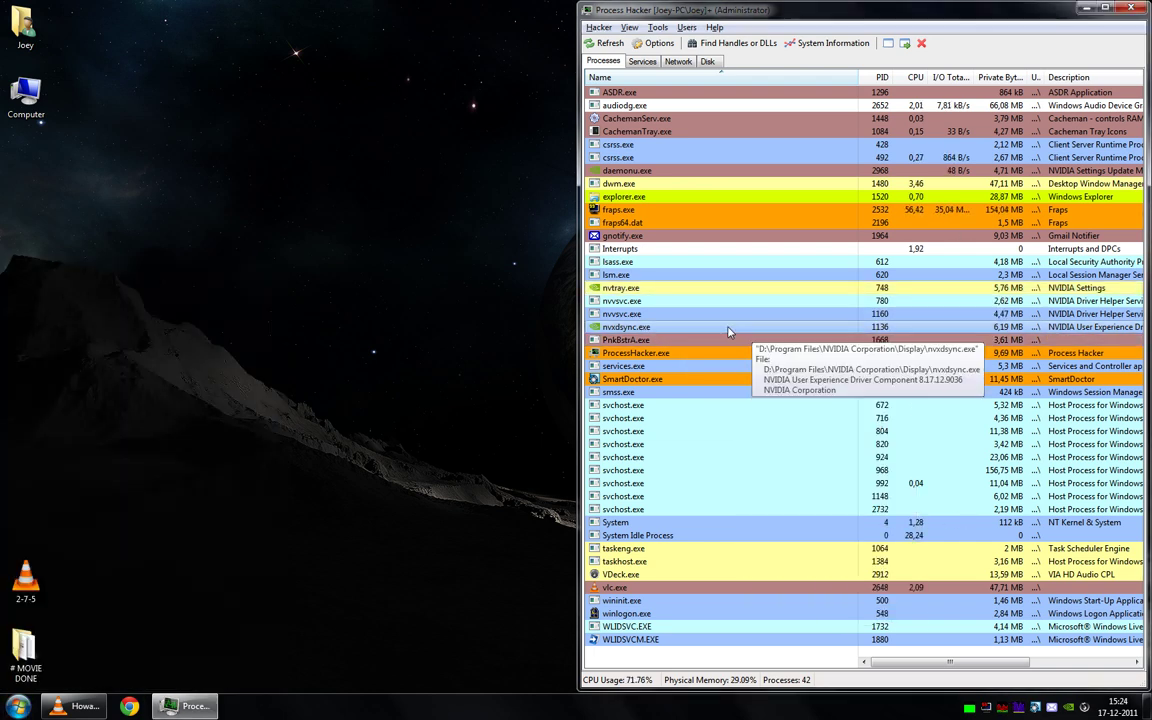
pyautogui.rightClick(728, 329)
pyautogui.moveTo(845, 512)
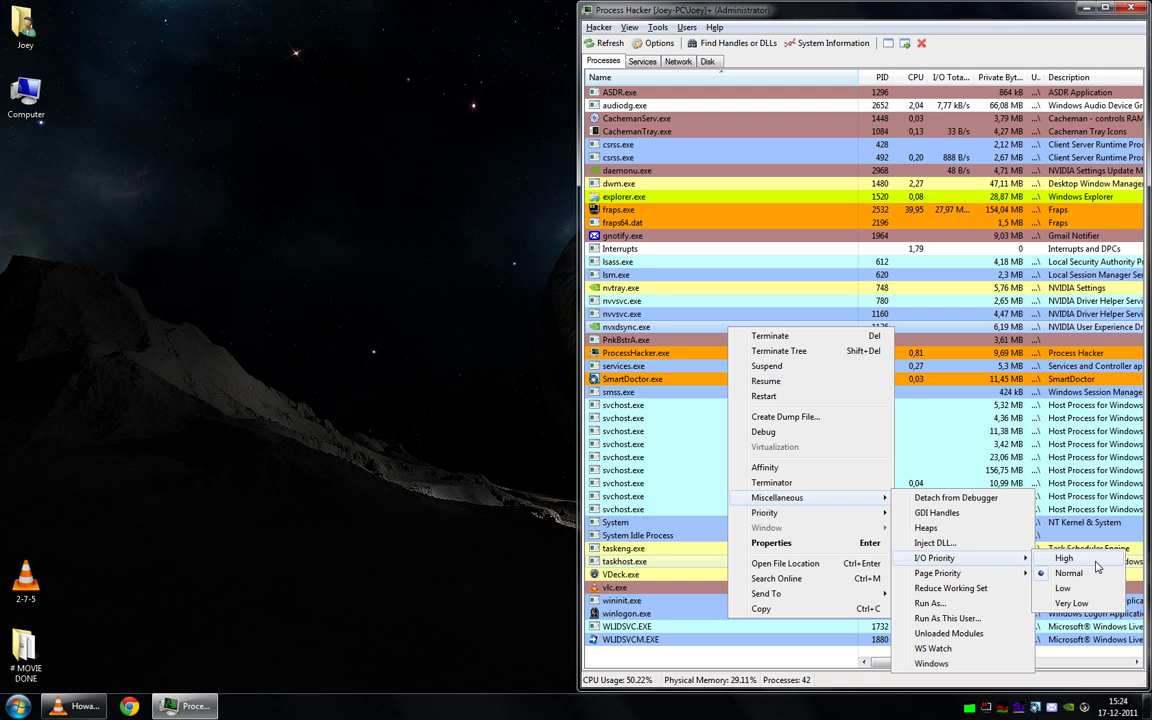
pyautogui.click(1097, 561)
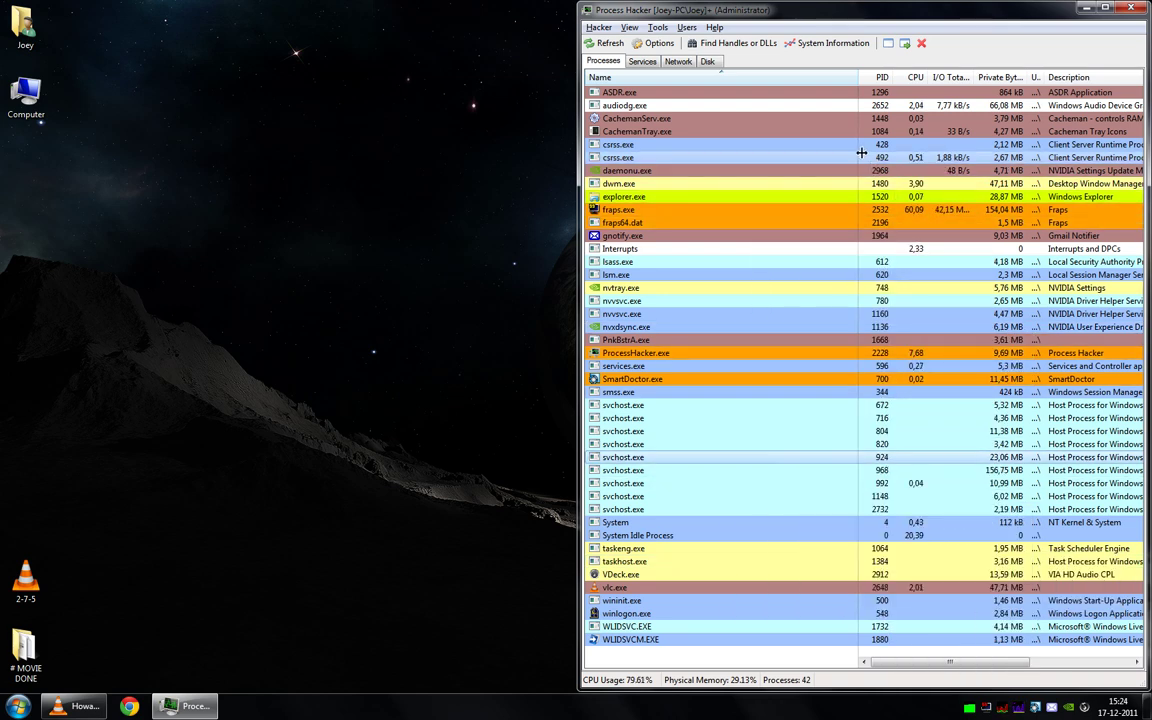
# - Narrow the Name column in the process list and slightly narrow the Name column in the Disk list
pyautogui.moveTo(858, 77); pyautogui.dragTo(796, 178)
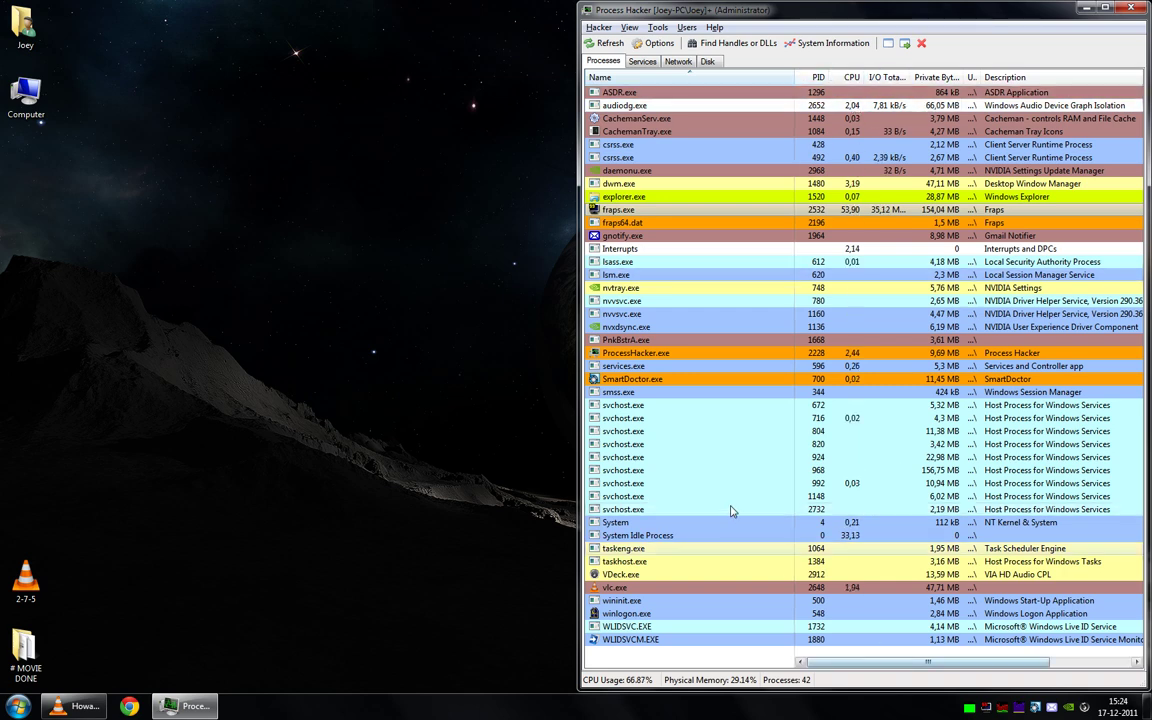
pyautogui.click(698, 536)
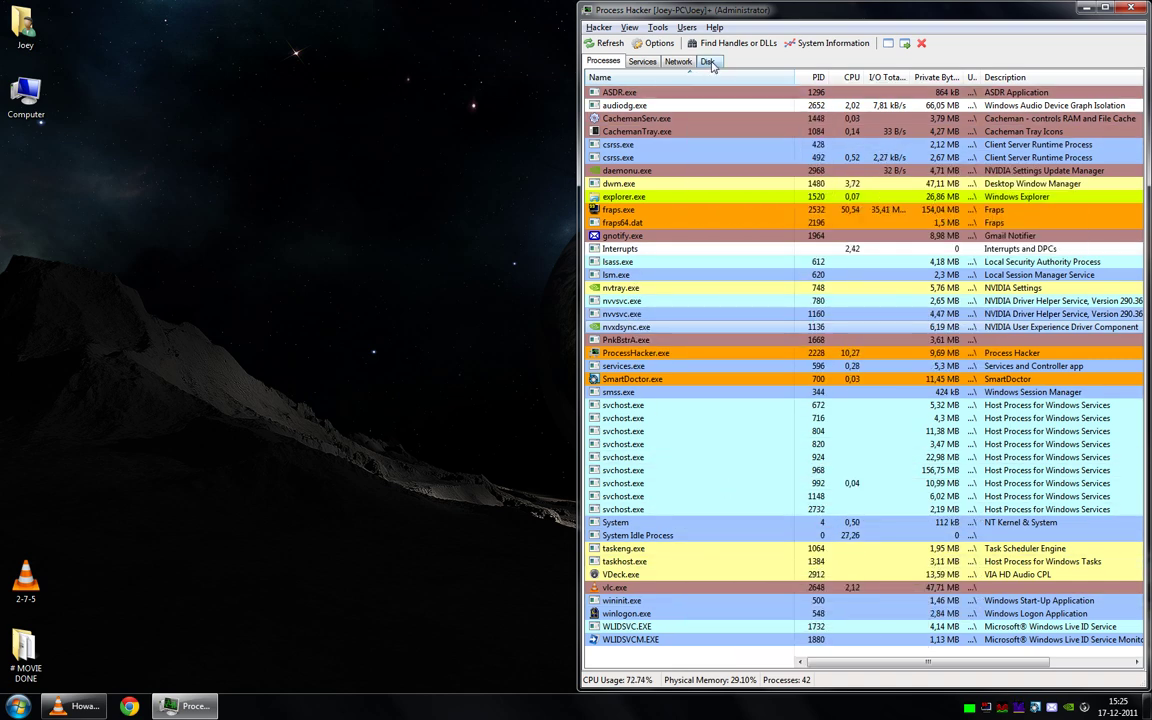
pyautogui.click(708, 62)
pyautogui.moveTo(711, 80); pyautogui.dragTo(700, 80)
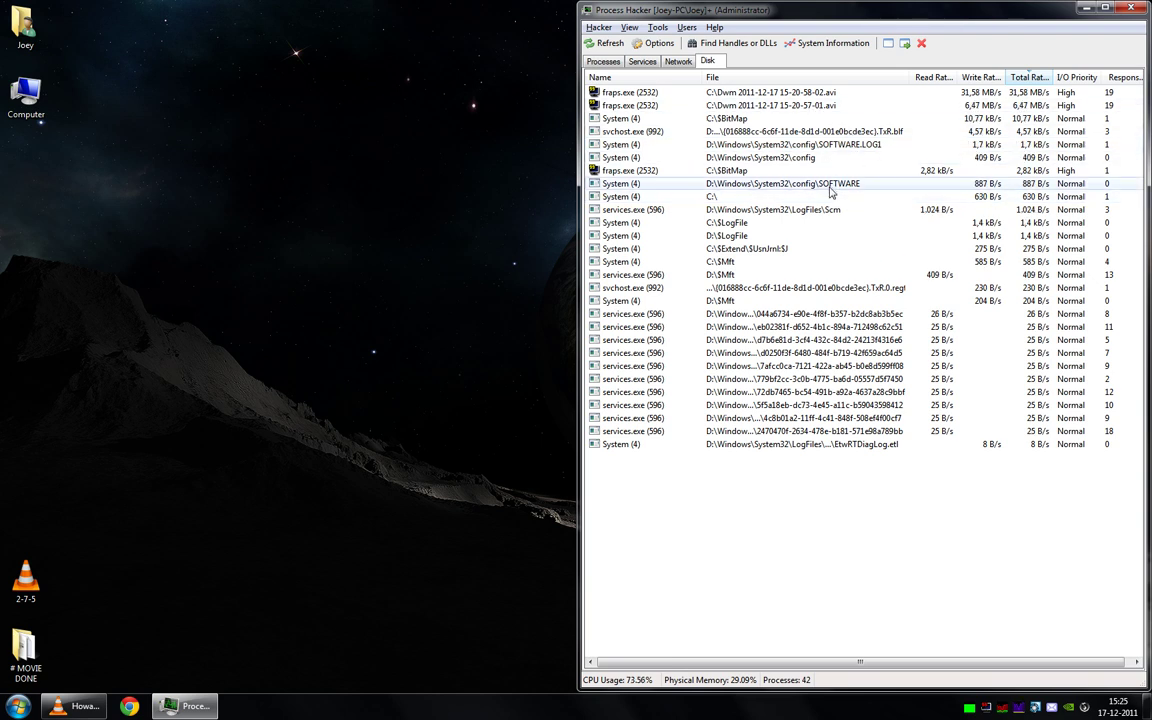
# - Open the Pagefiles overview and select the C:\pagefile.sys entry to examine its usage
pyautogui.click(628, 28)
pyautogui.moveTo(663, 30)
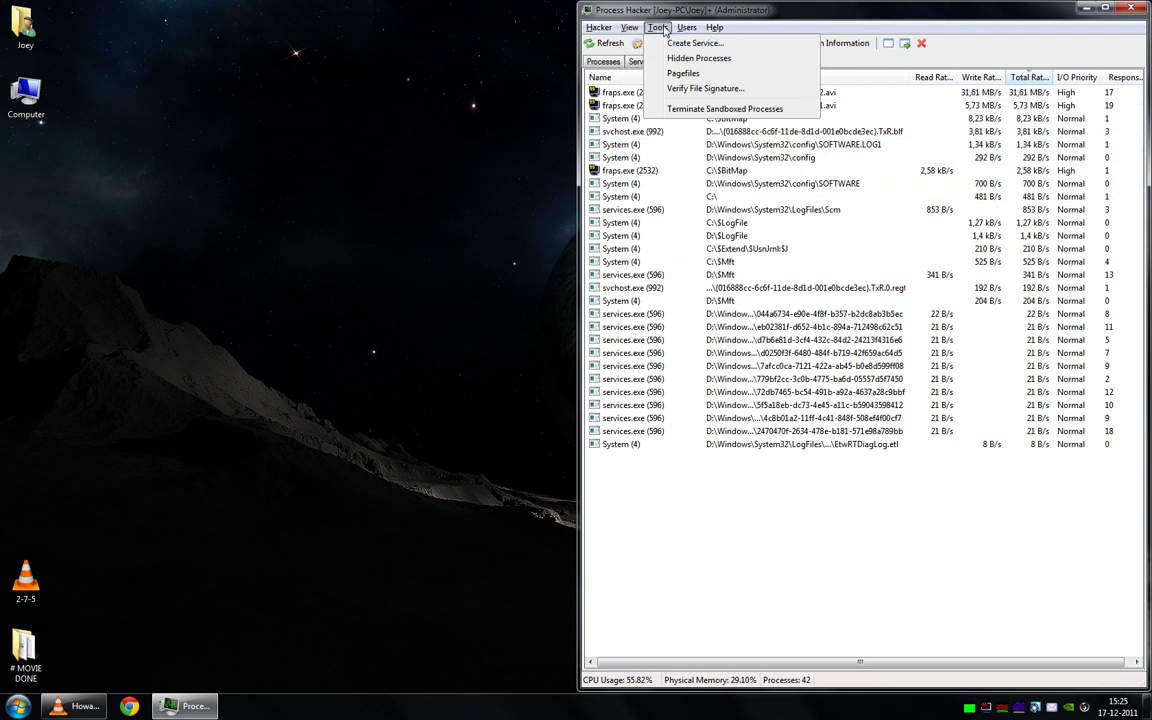
pyautogui.click(684, 74)
pyautogui.click(841, 296)
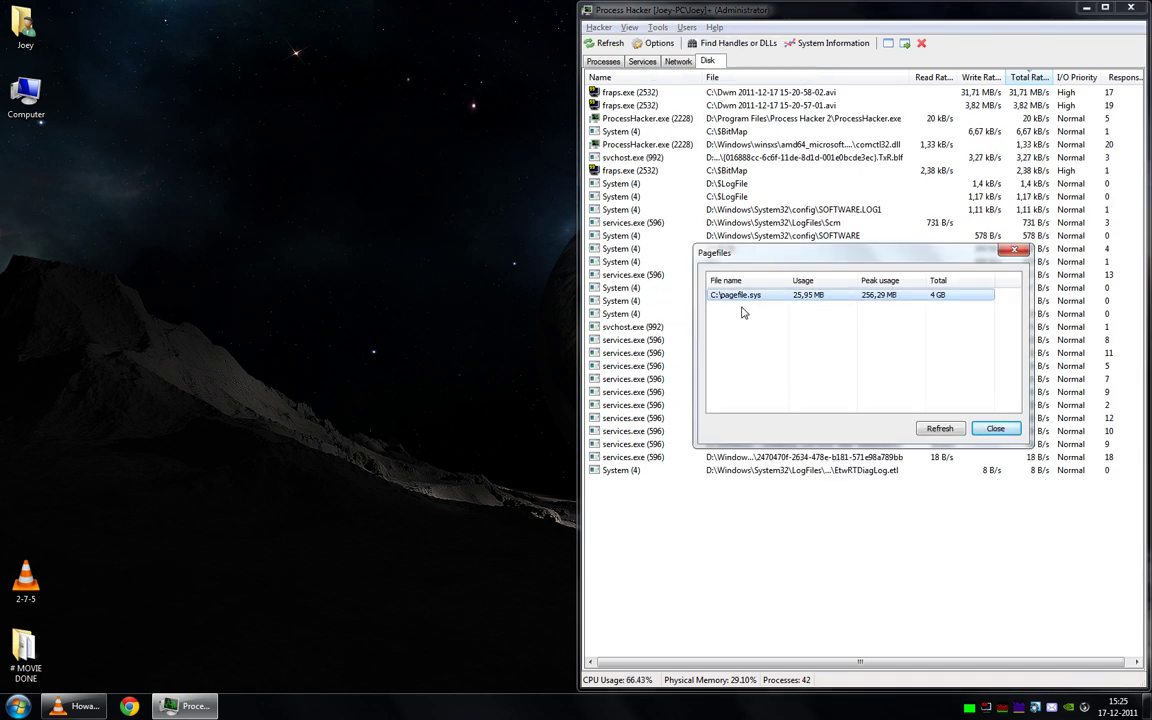
# - Close the Pagefiles overview, return to the process list and set the CPU priority of fraps.exe to Above Normal
pyautogui.click(1003, 434)
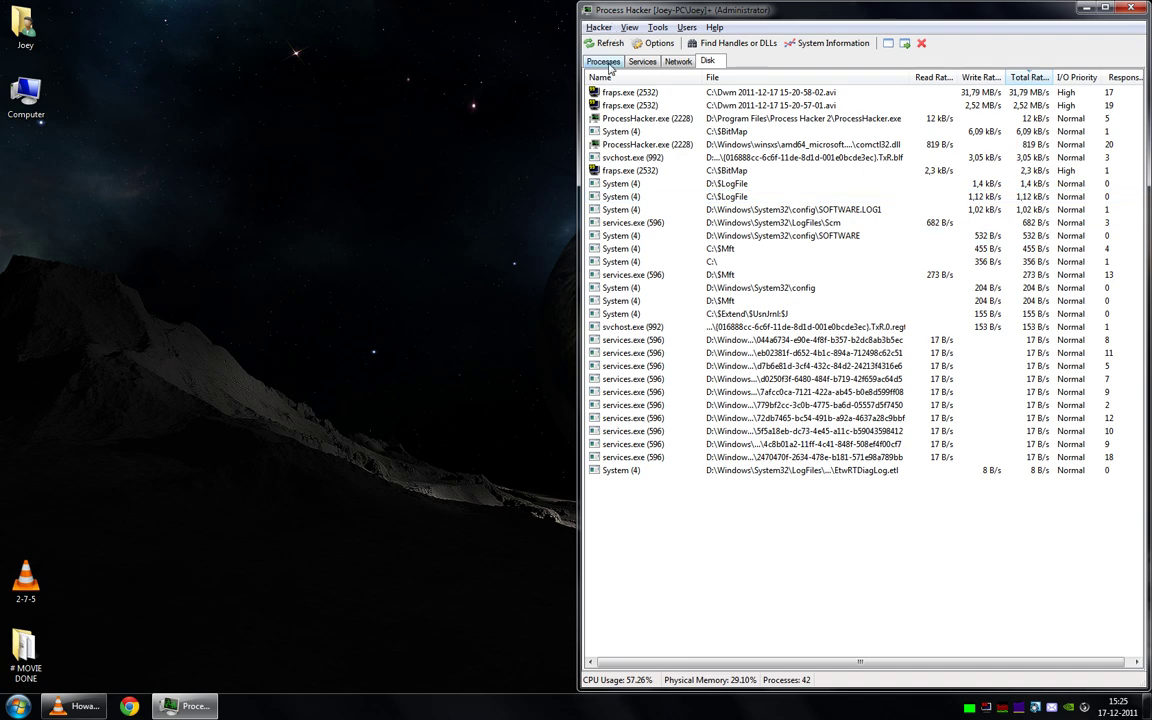
pyautogui.click(605, 62)
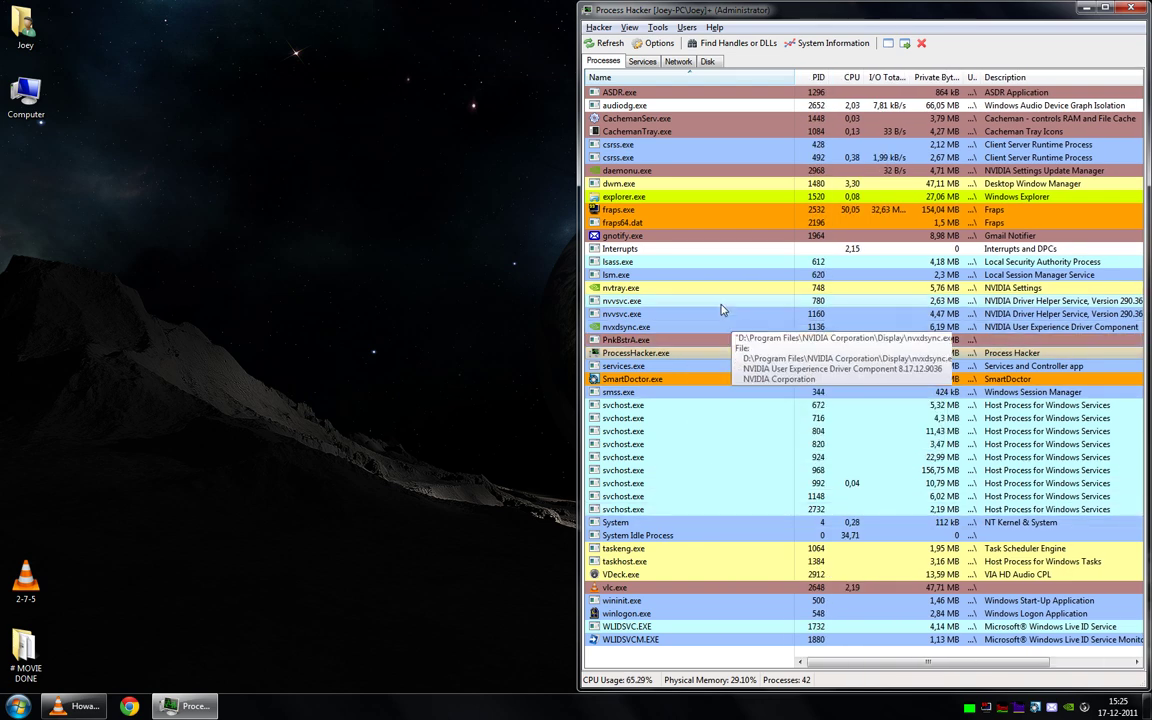
pyautogui.rightClick(708, 220)
pyautogui.moveTo(783, 405)
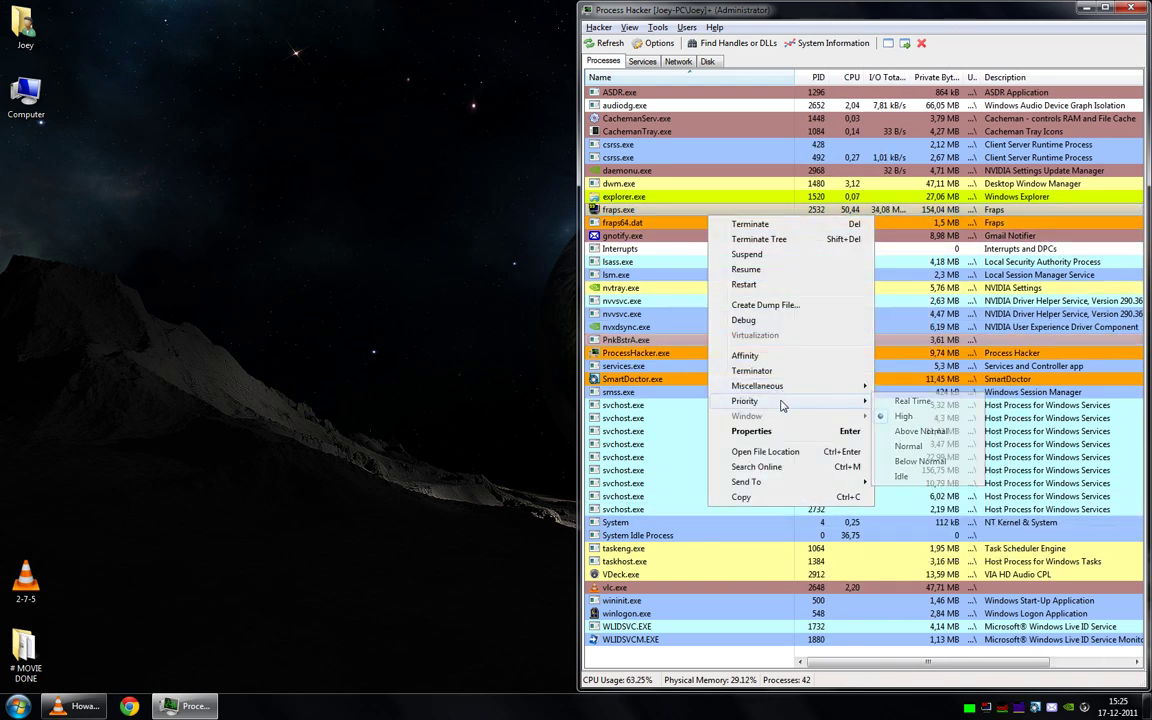
pyautogui.moveTo(822, 404)
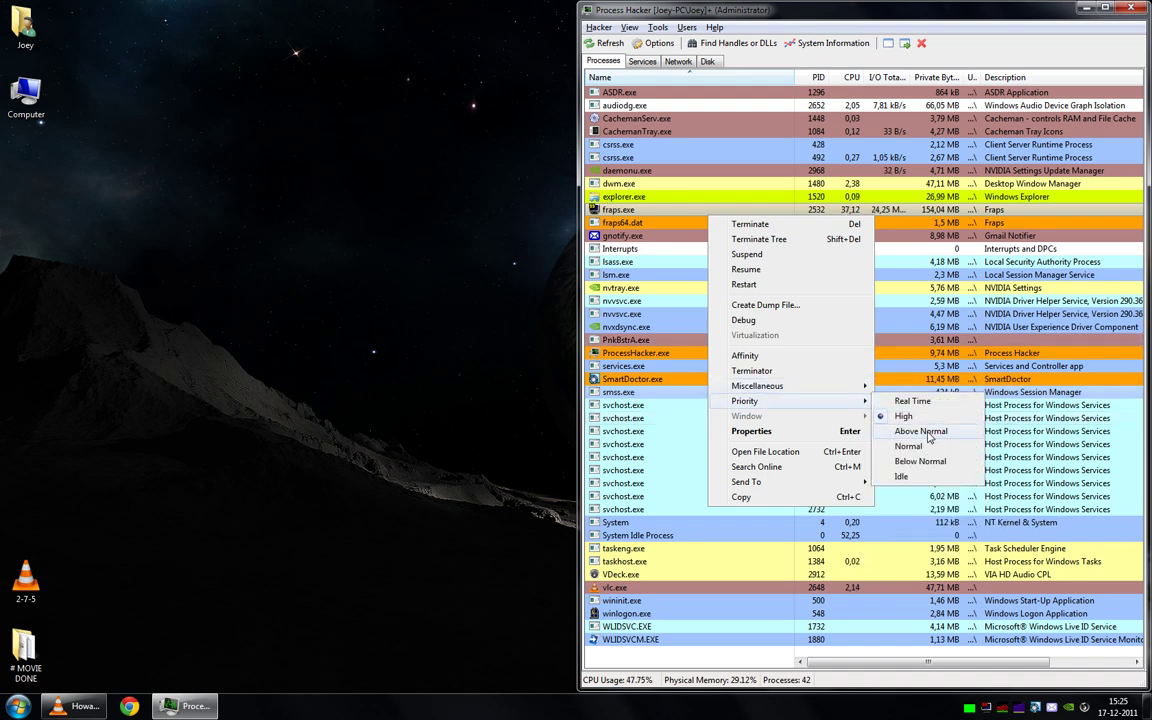
pyautogui.click(928, 436)
# - Choose an I/O priority level for fraps.exe, and select the first svchost.exe process in the list
pyautogui.rightClick(698, 211)
pyautogui.moveTo(780, 381)
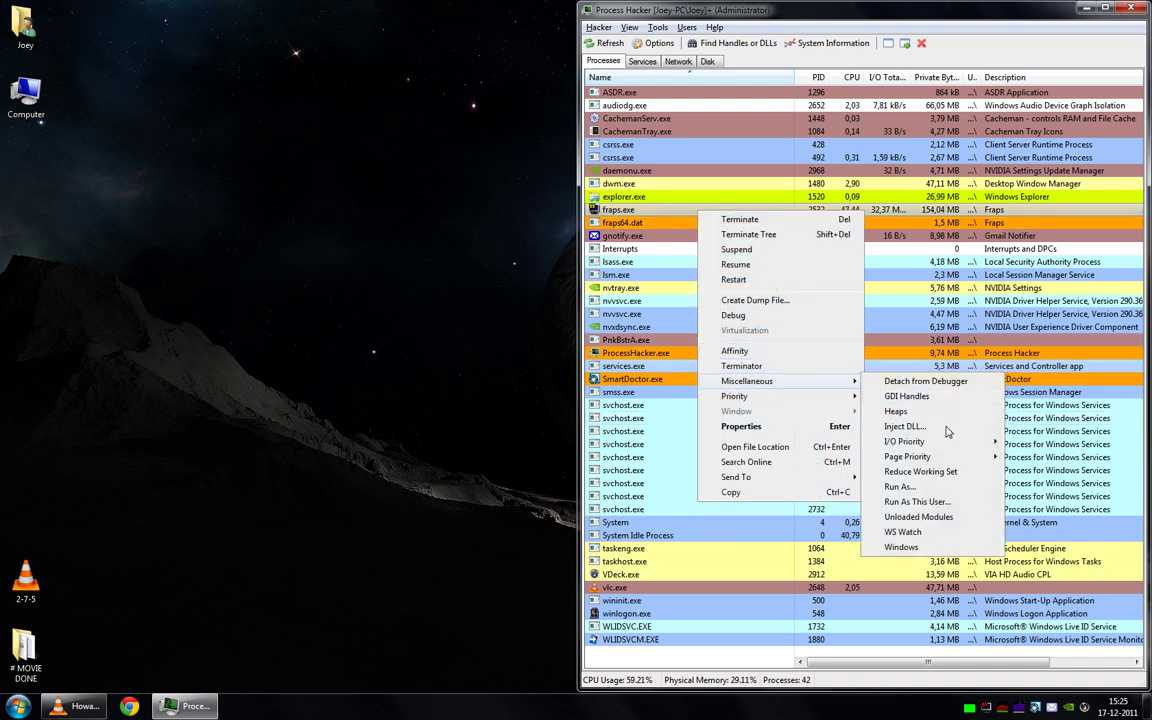
pyautogui.moveTo(957, 443)
pyautogui.click(1044, 452)
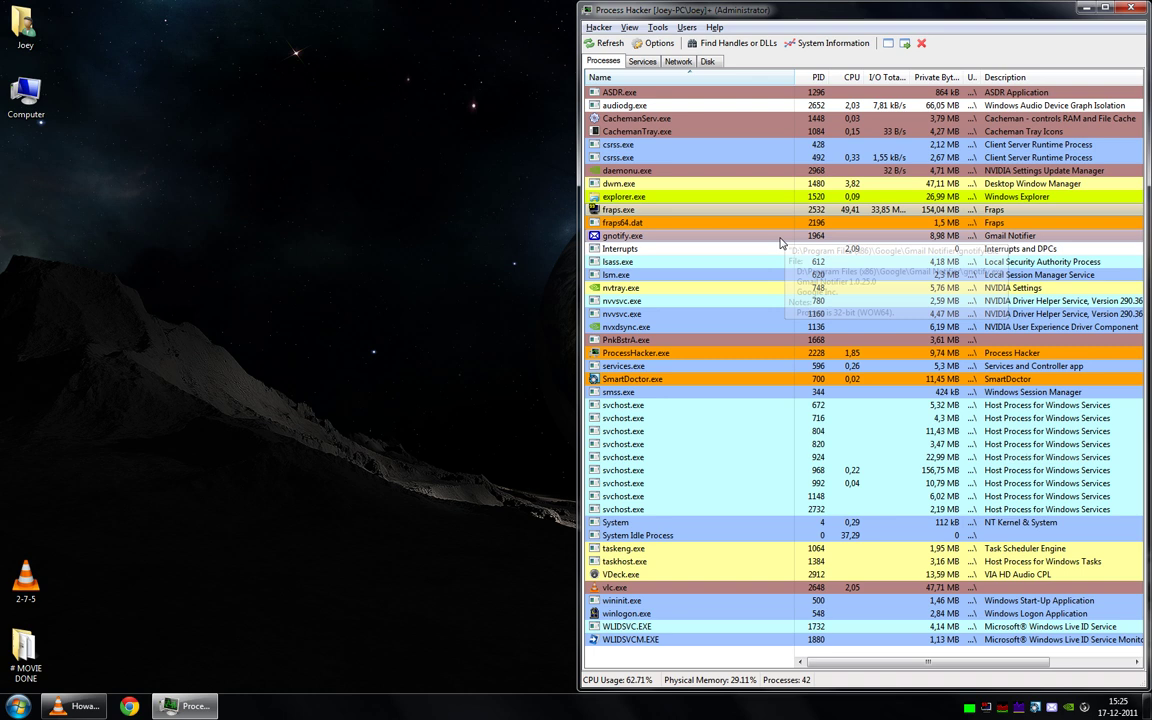
pyautogui.click(723, 406)
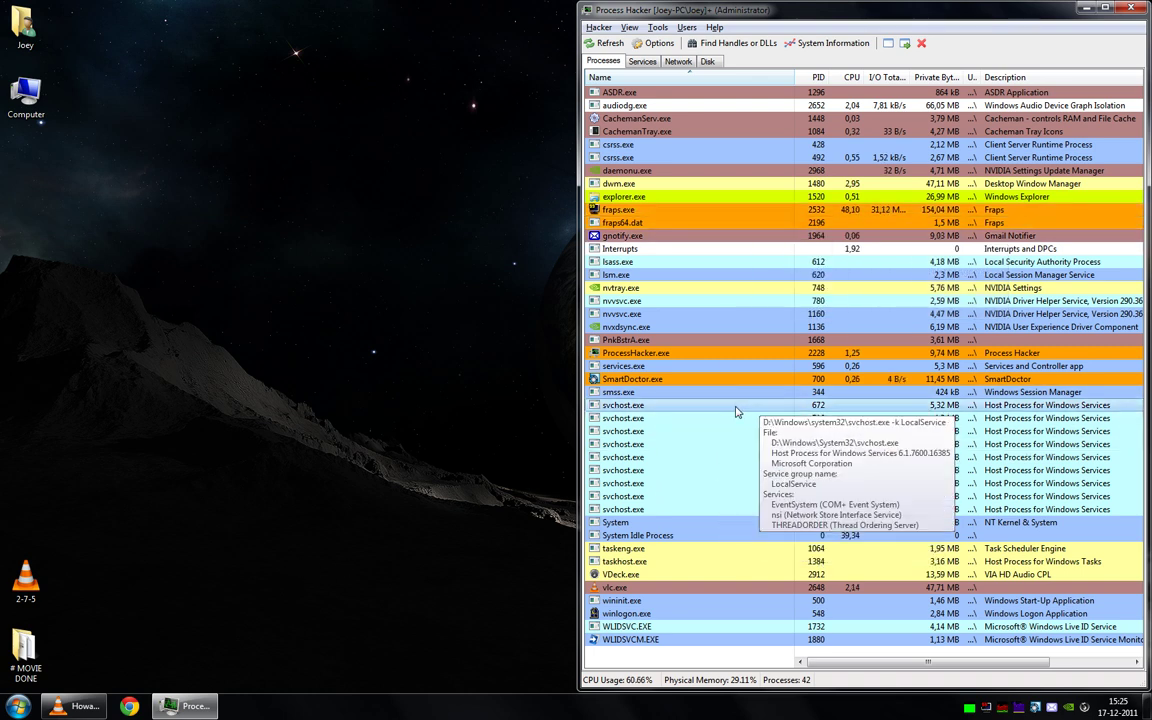